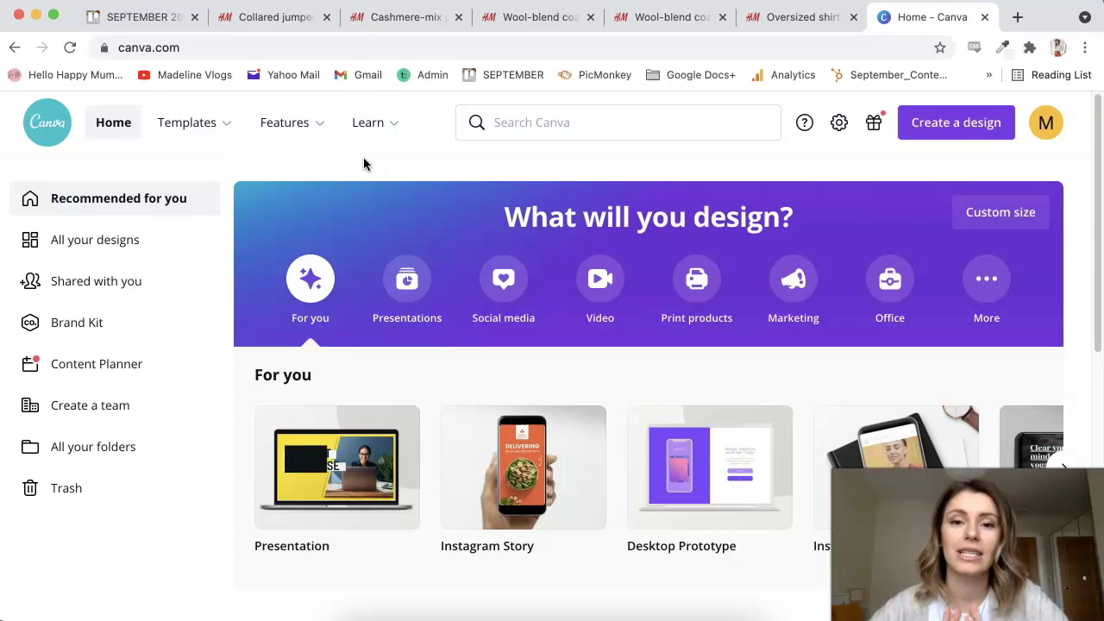
# Show the Canva home page with the 'What will you design?' banner and suggestions
pyautogui.click(434, 129)
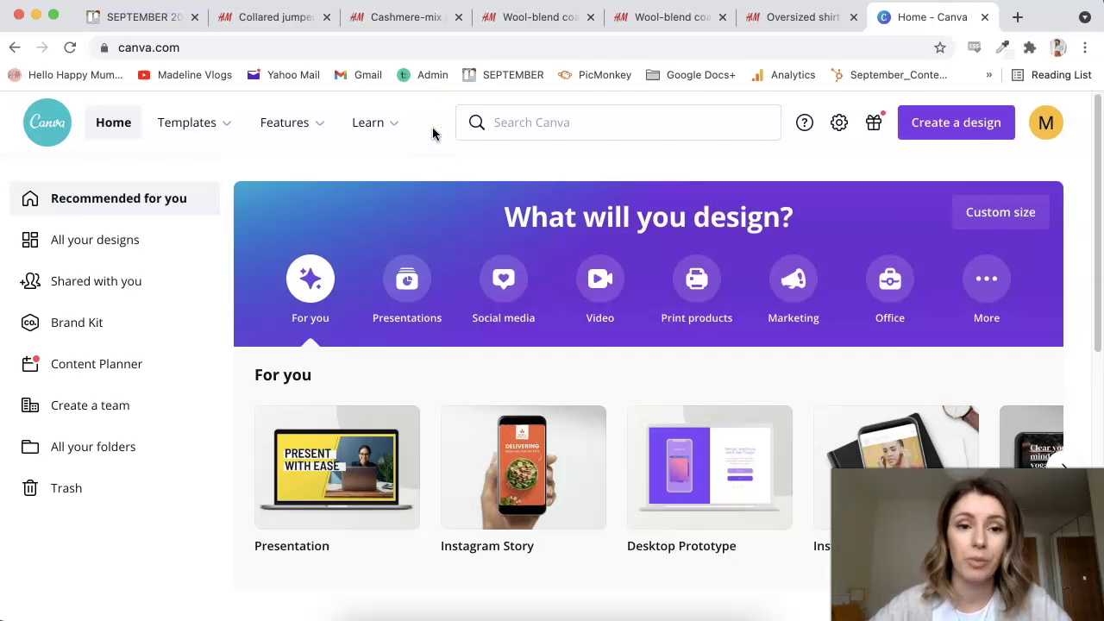
# Screenshot the plain Light beige marl photo from the H&M Collared jumper page
pyautogui.click(276, 16)
pyautogui.click(278, 187)
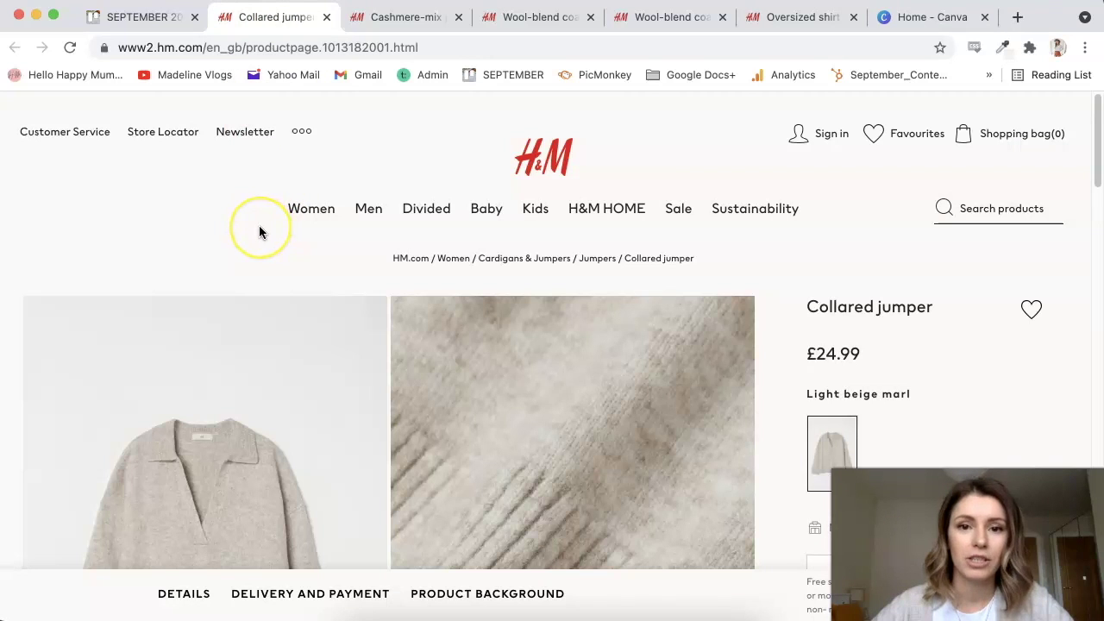
pyautogui.scroll(-3, 370, 344)
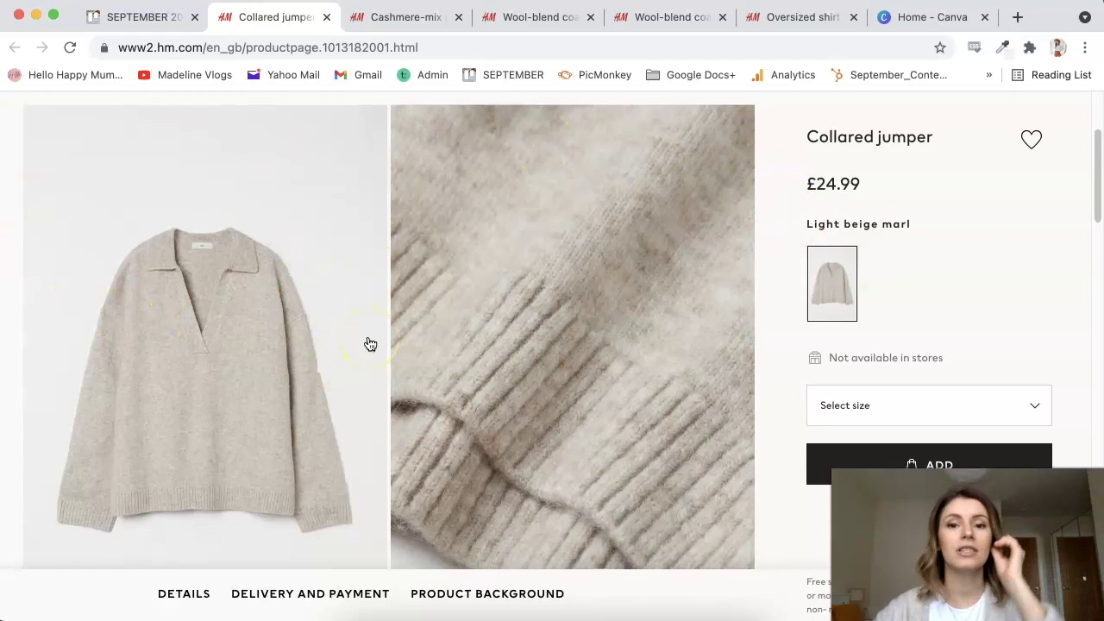
pyautogui.scroll(-1, 405, 316)
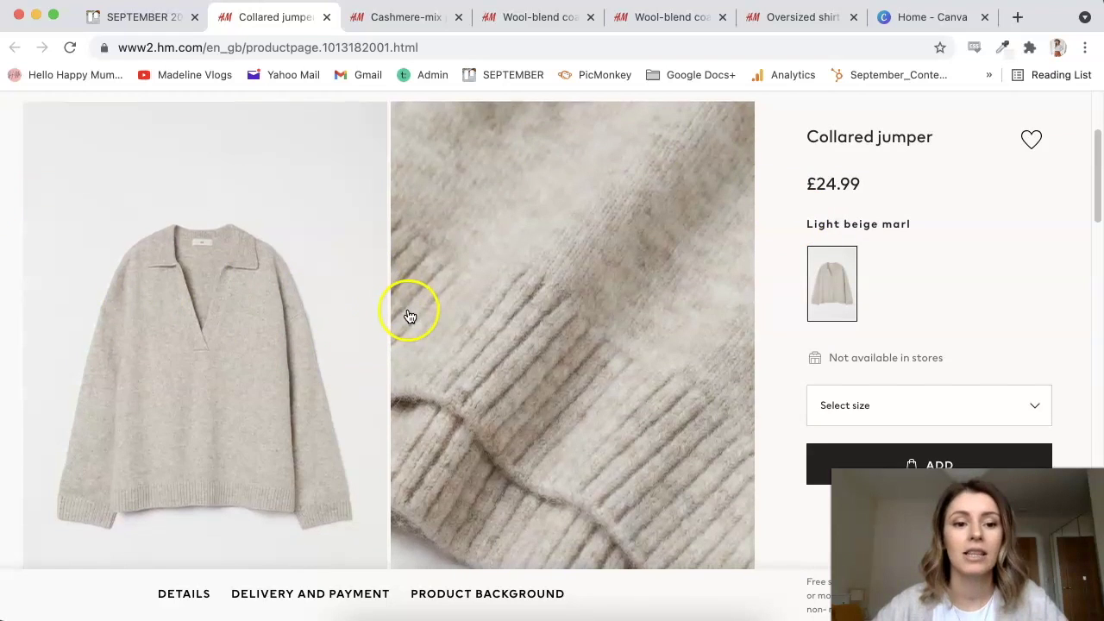
pyautogui.scroll(-1, 586, 292)
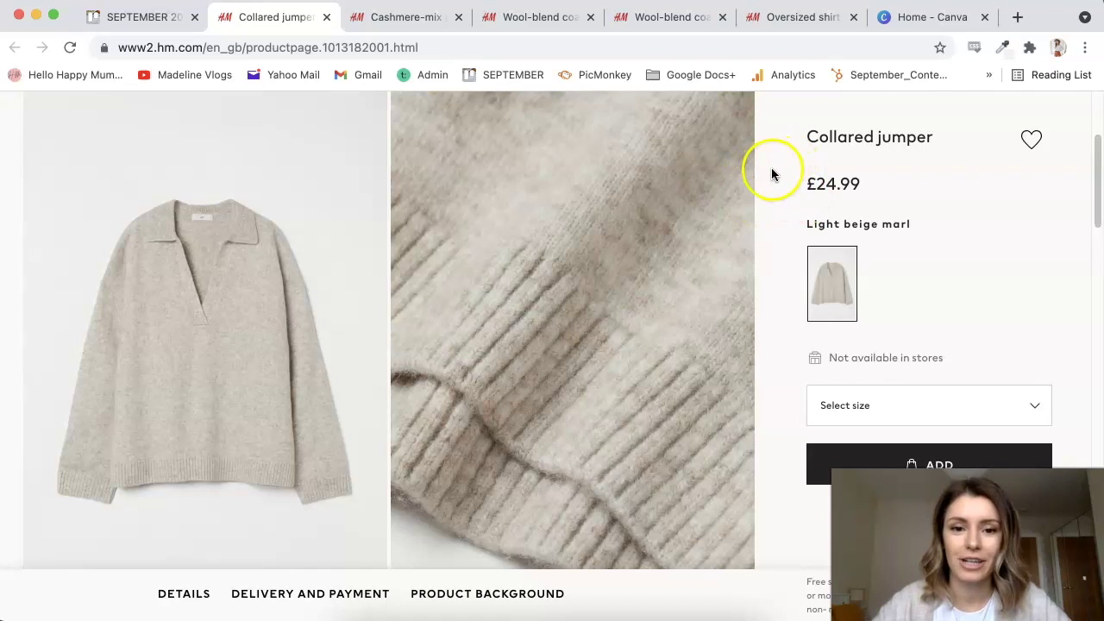
pyautogui.moveTo(51, 158); pyautogui.dragTo(376, 564)
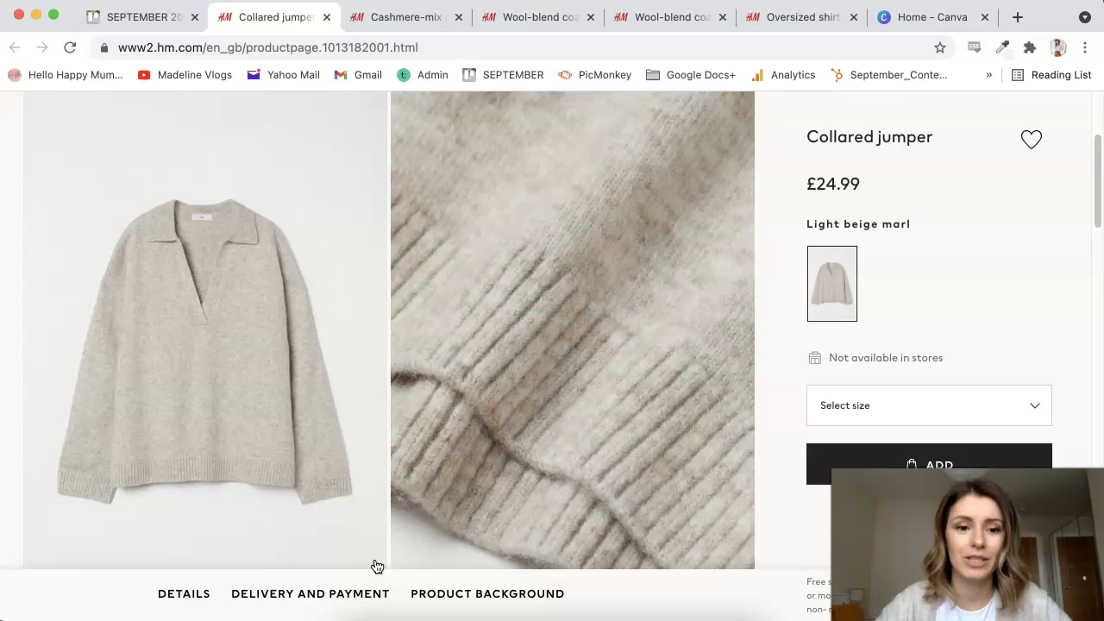
pyautogui.click(386, 557)
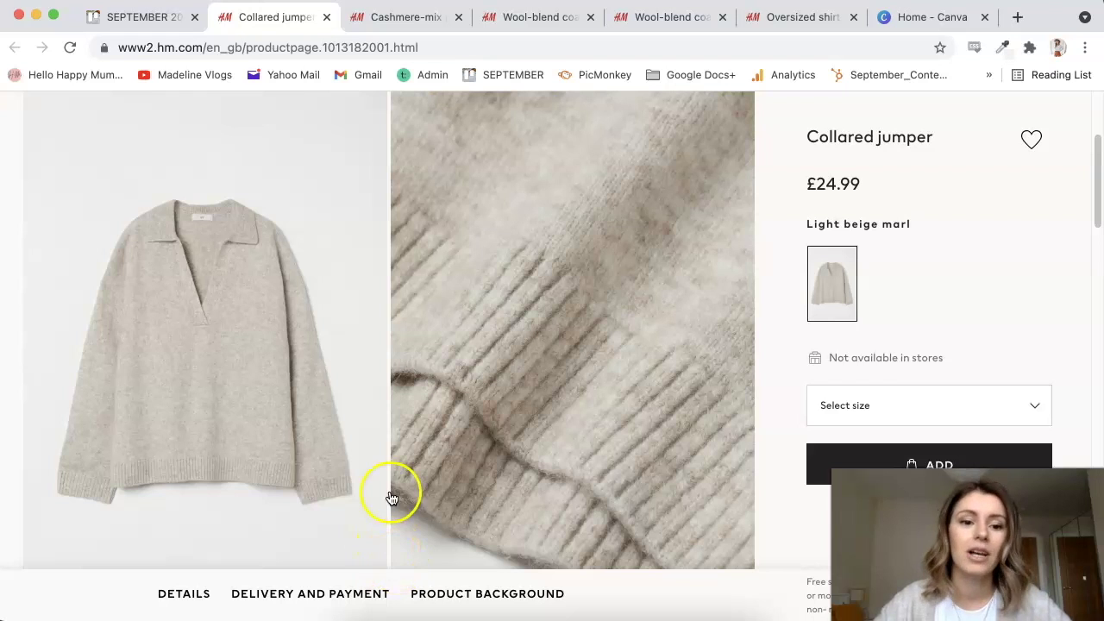
# Browse the H&M Cashmere-mix polo-neck jumper product page
pyautogui.click(423, 17)
pyautogui.moveTo(495, 253)
pyautogui.scroll(-5, 707, 221)
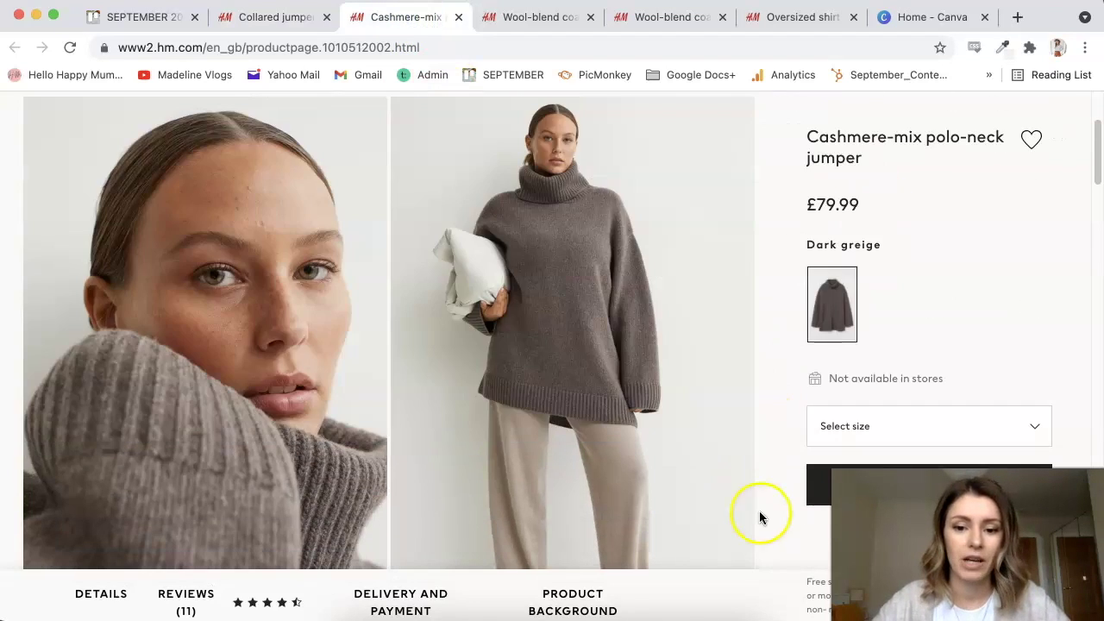
pyautogui.scroll(-2, 776, 405)
pyautogui.scroll(-4, 569, 289)
pyautogui.scroll(-15, 588, 276)
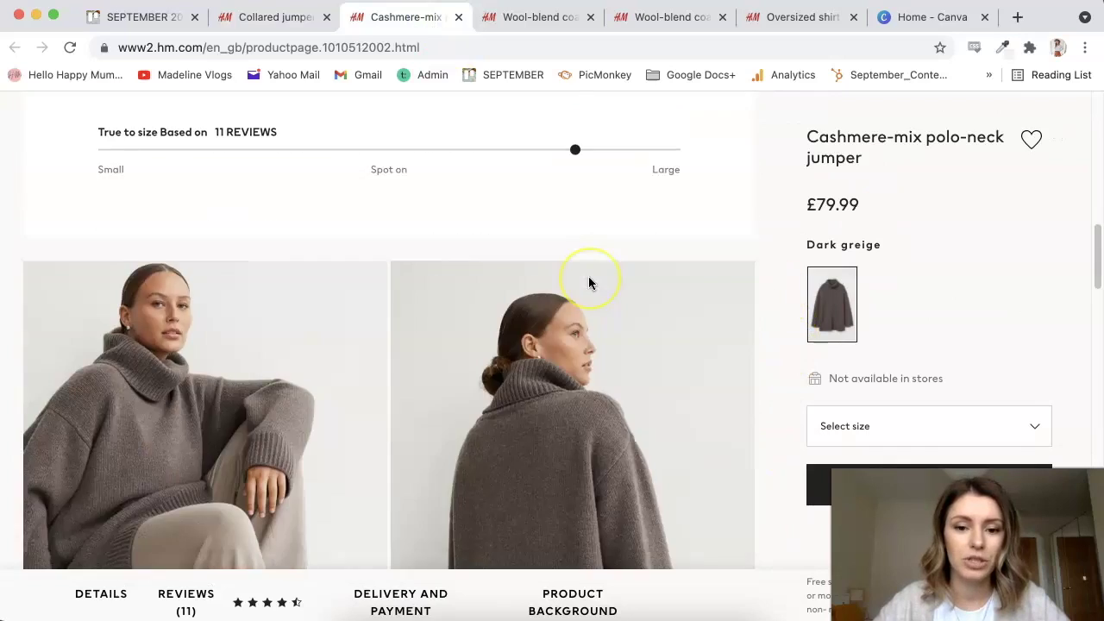
pyautogui.scroll(-3, 496, 288)
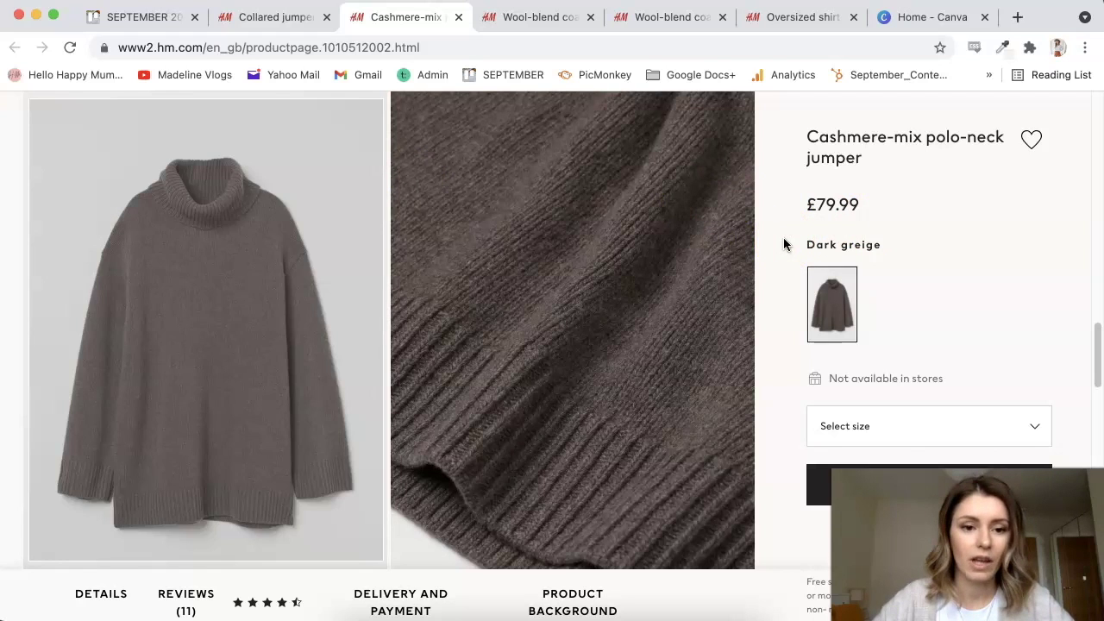
pyautogui.click(383, 562)
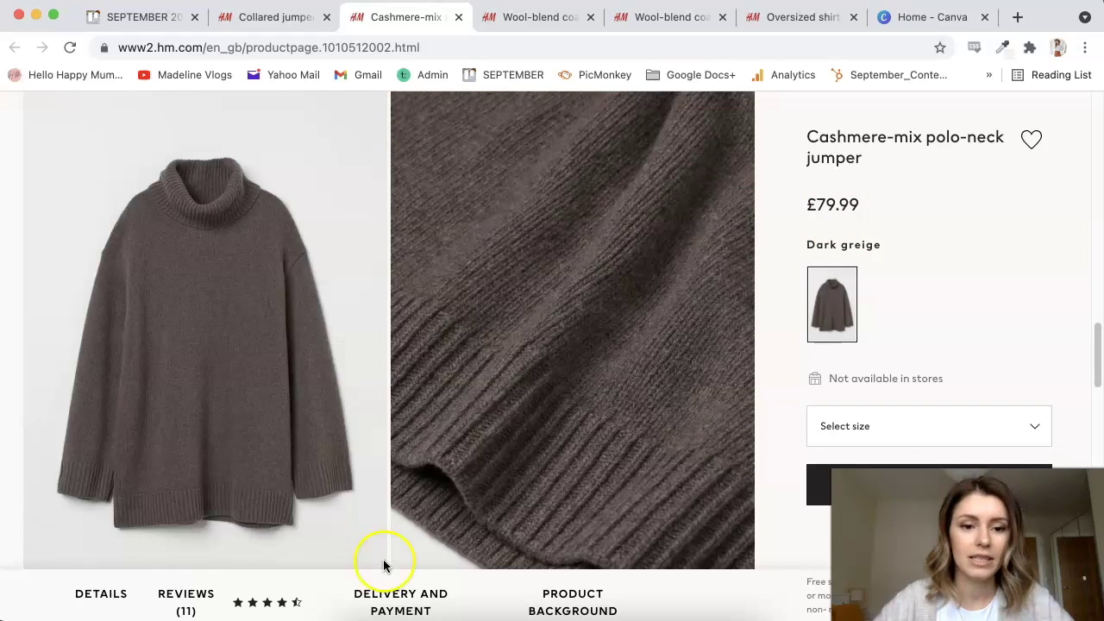
# Look through both H&M Wool-blend coat product pages
pyautogui.click(532, 19)
pyautogui.scroll(-5, 791, 232)
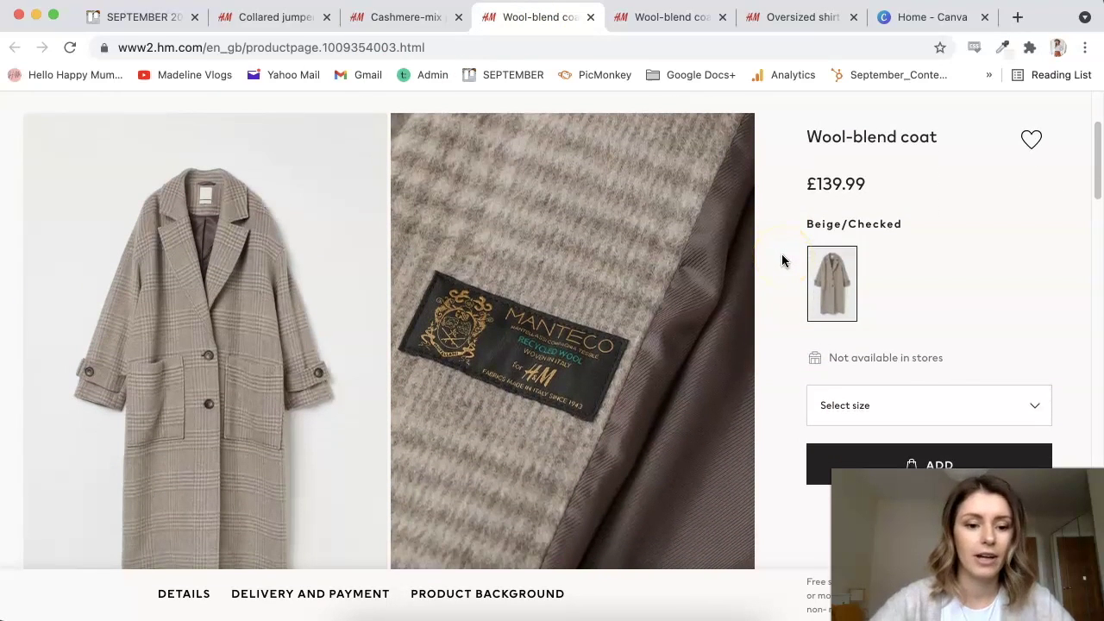
pyautogui.scroll(-2, 782, 261)
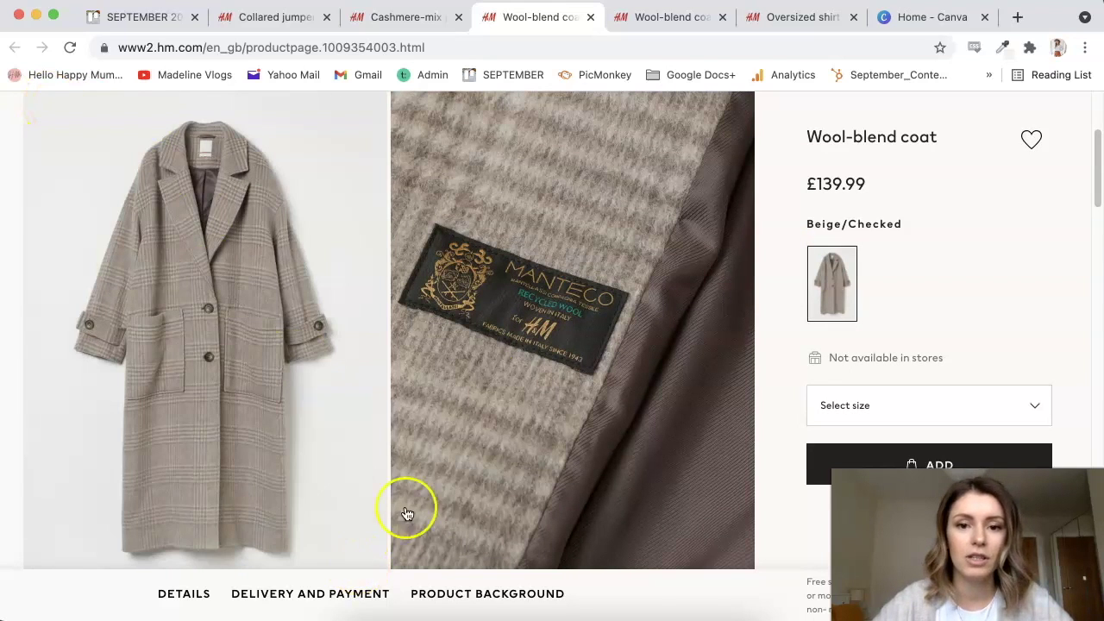
pyautogui.click(655, 17)
pyautogui.scroll(-10, 820, 246)
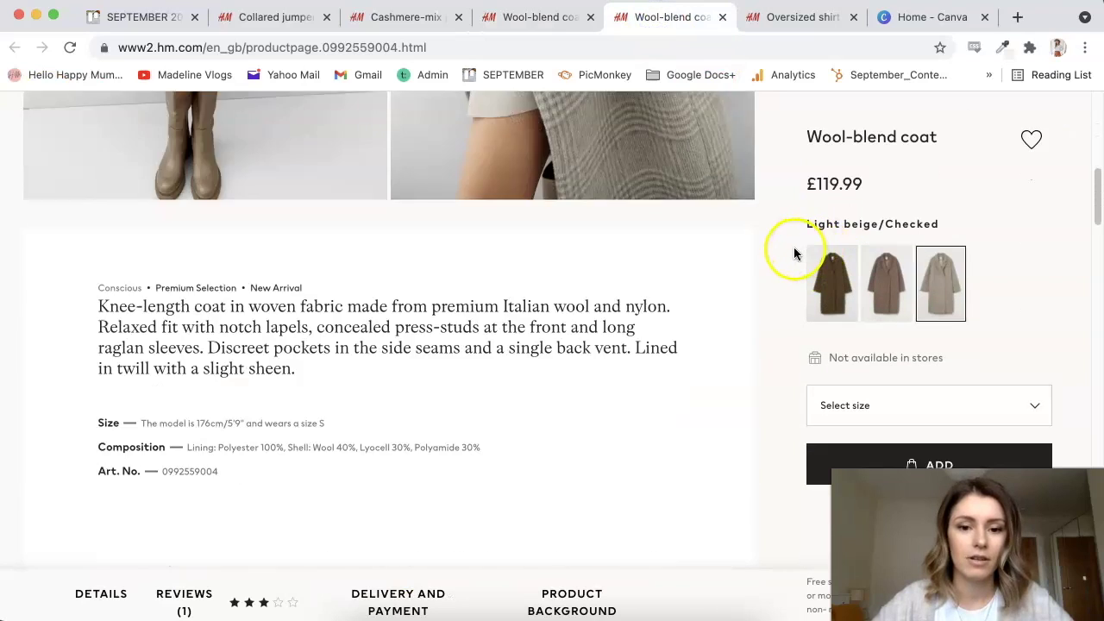
pyautogui.scroll(-15, 792, 253)
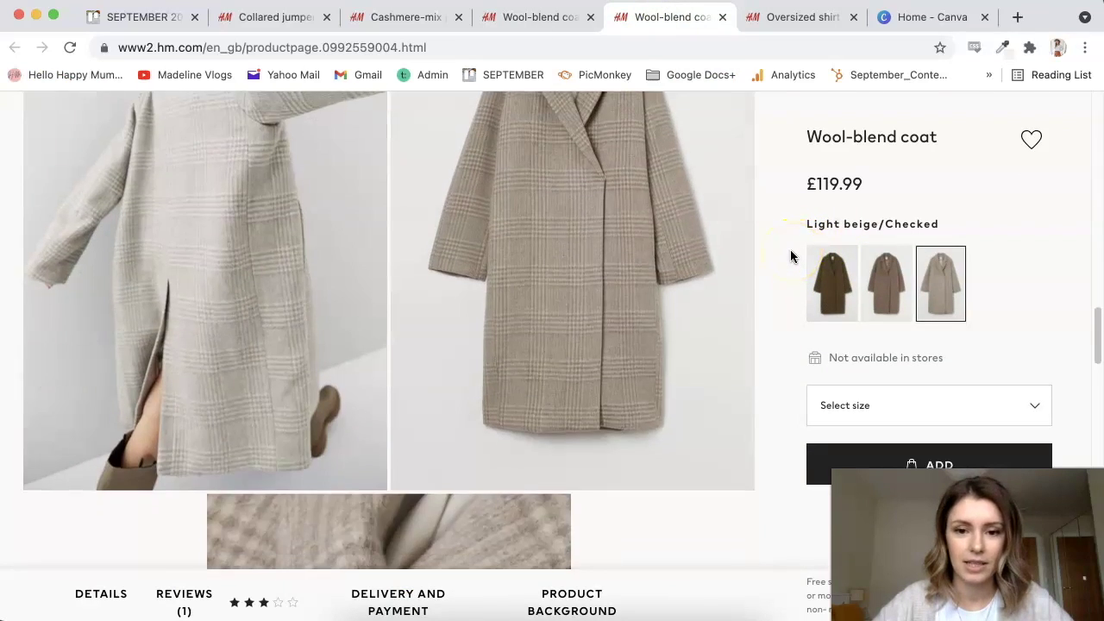
pyautogui.scroll(2, 790, 249)
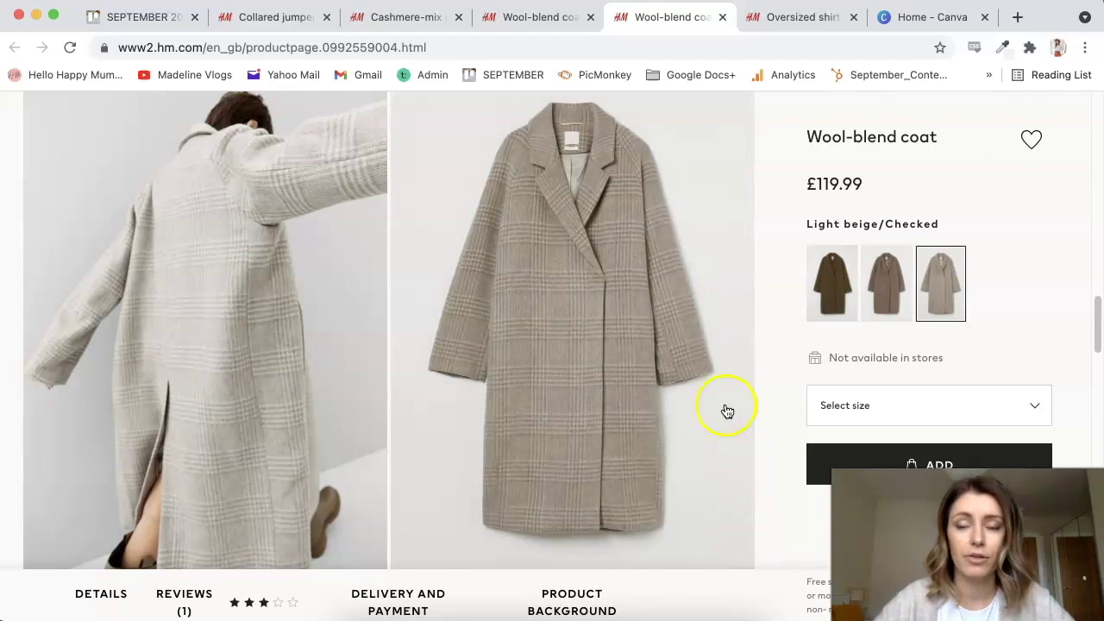
# View the £24.99 Oversized shirt jacket page, then return to the Canva home page
pyautogui.click(783, 19)
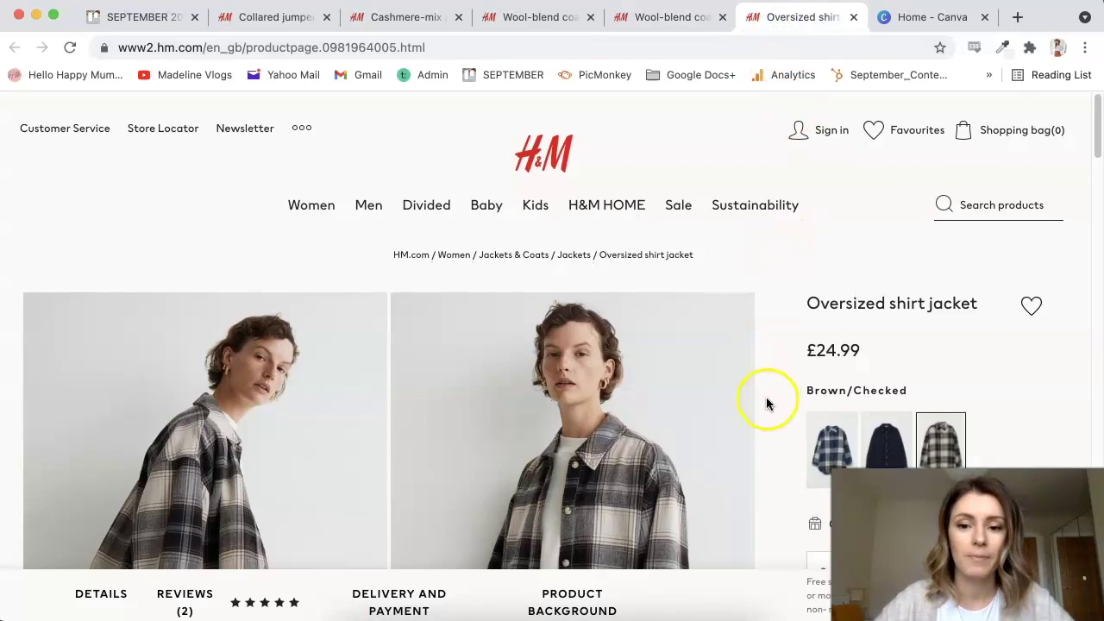
pyautogui.scroll(-7, 765, 397)
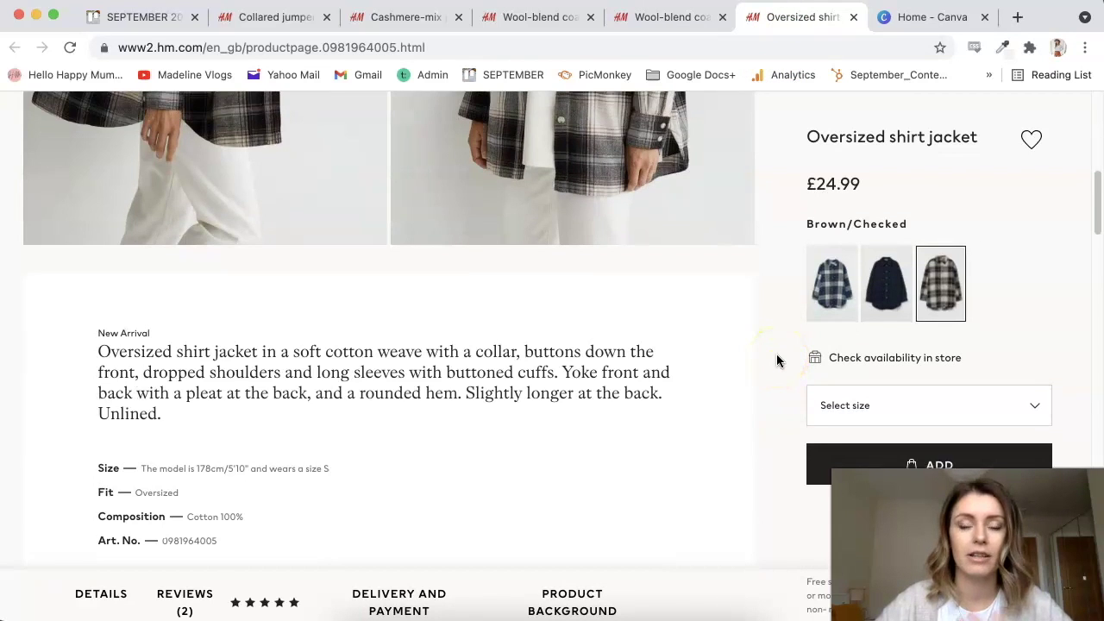
pyautogui.scroll(-8, 776, 361)
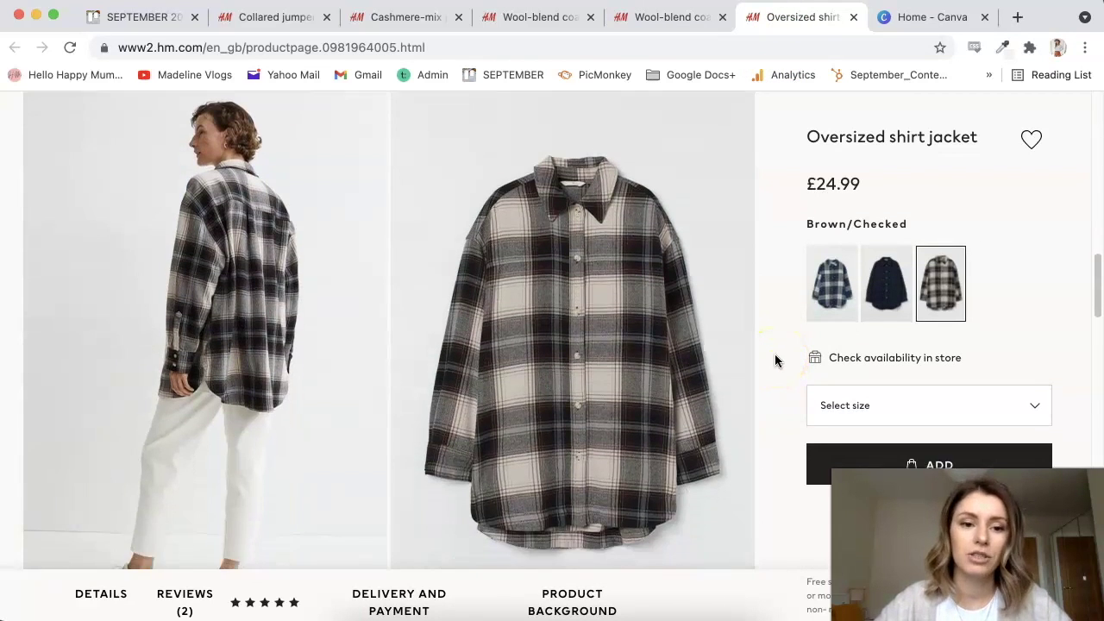
pyautogui.scroll(-2, 774, 360)
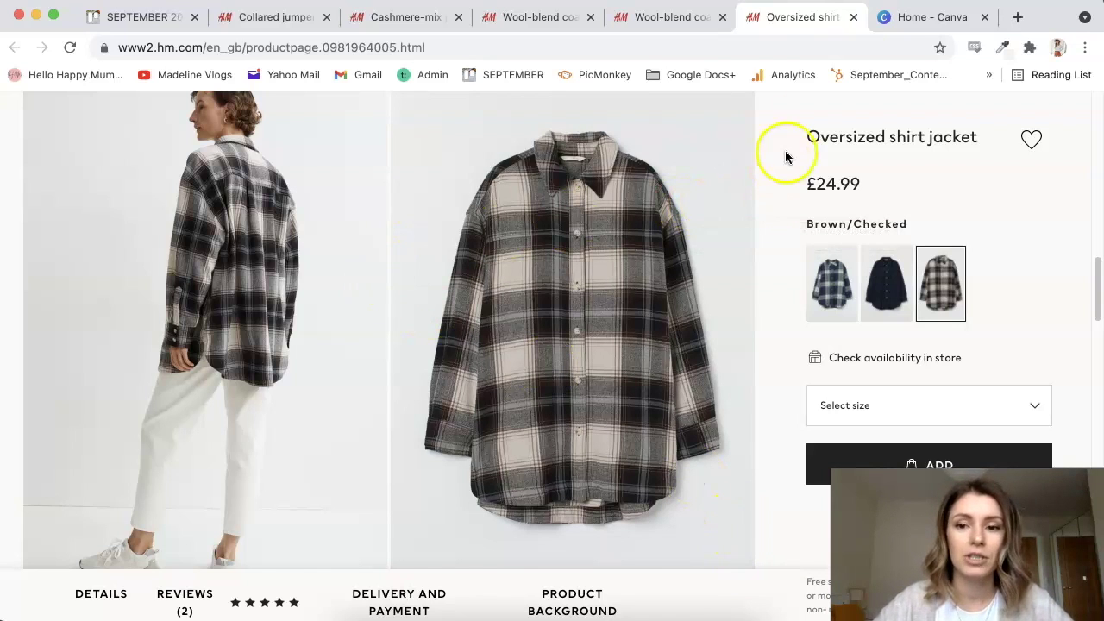
pyautogui.click(906, 20)
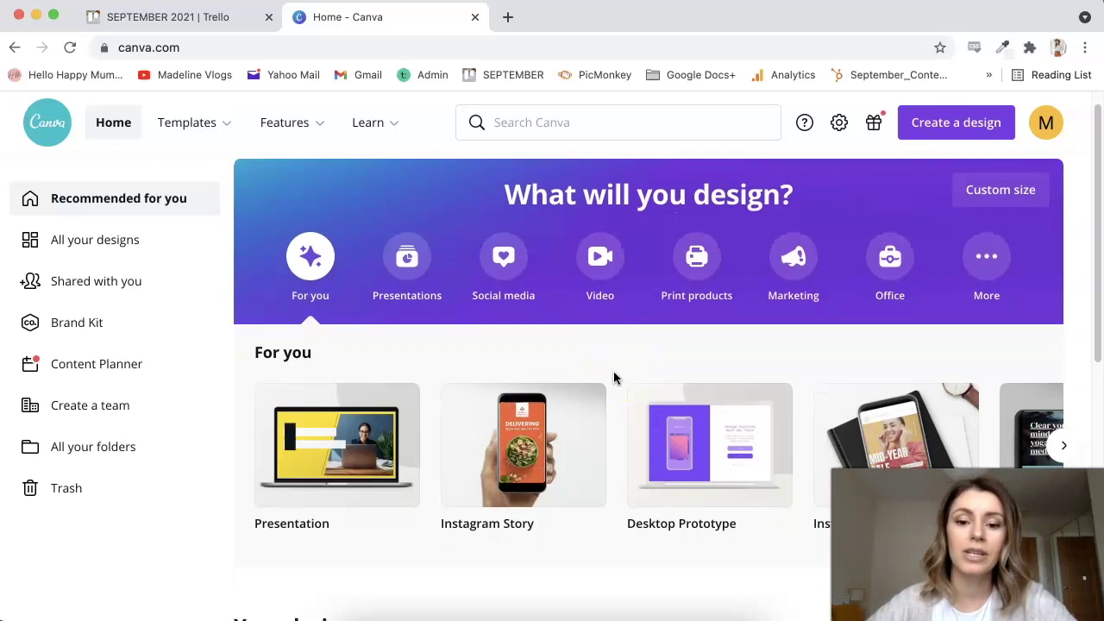
# Create a blank 1080 × 1080 px Instagram Post design from the home page
pyautogui.scroll(-1, 614, 357)
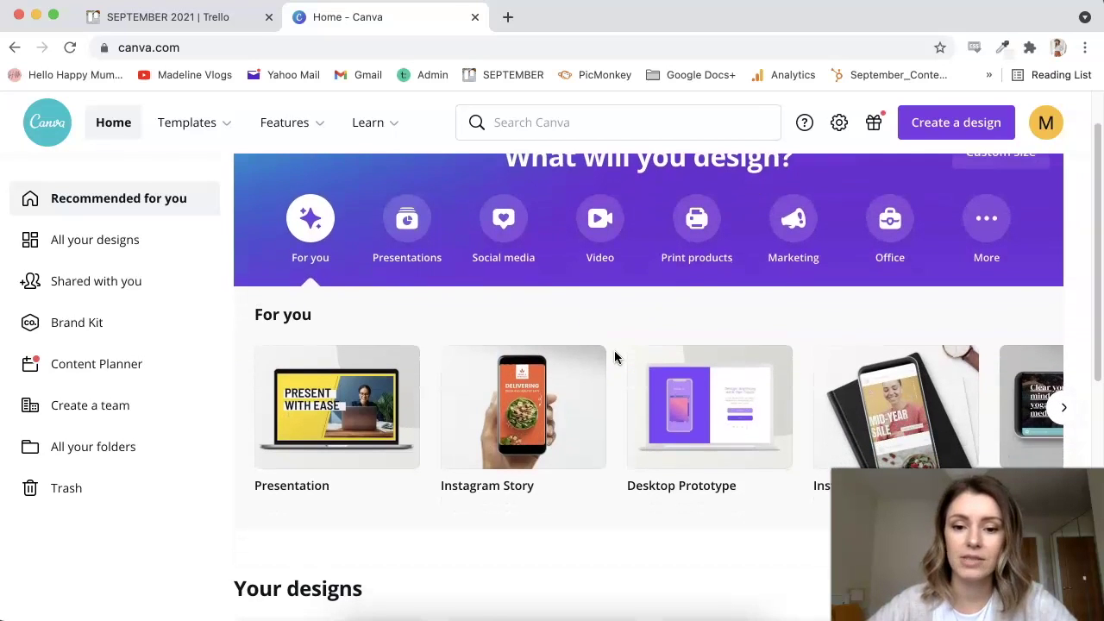
pyautogui.scroll(-2, 615, 357)
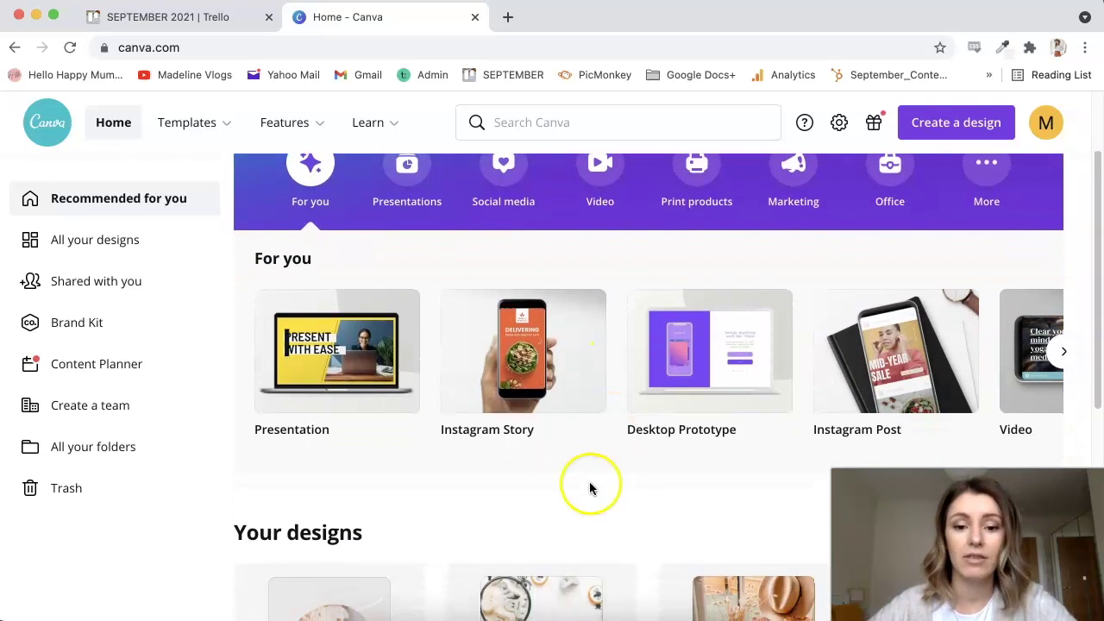
pyautogui.moveTo(537, 382)
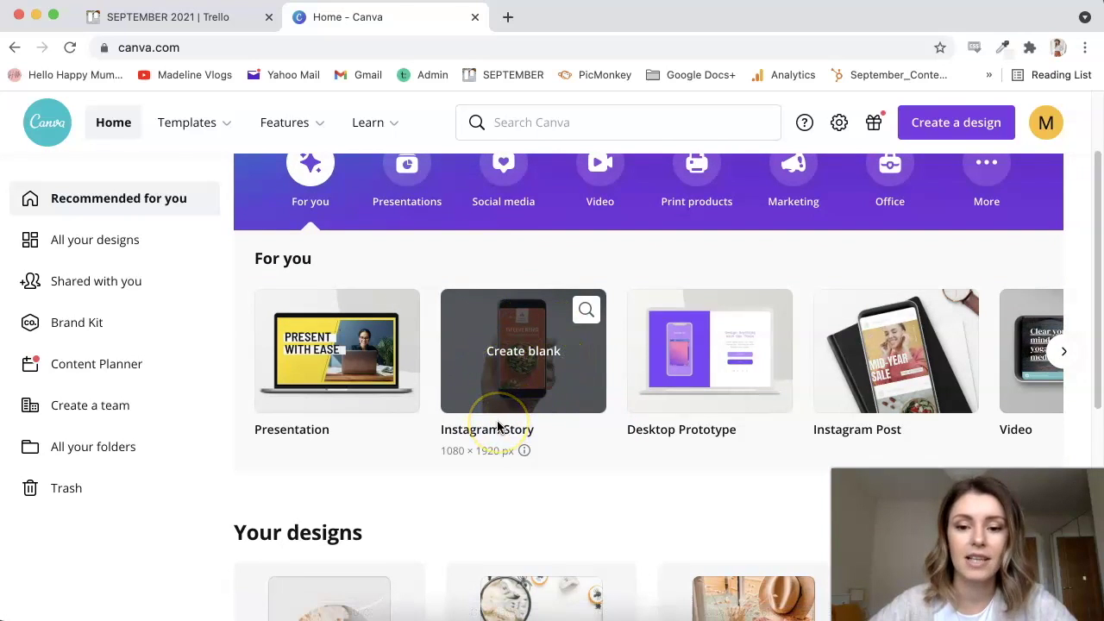
pyautogui.moveTo(875, 358)
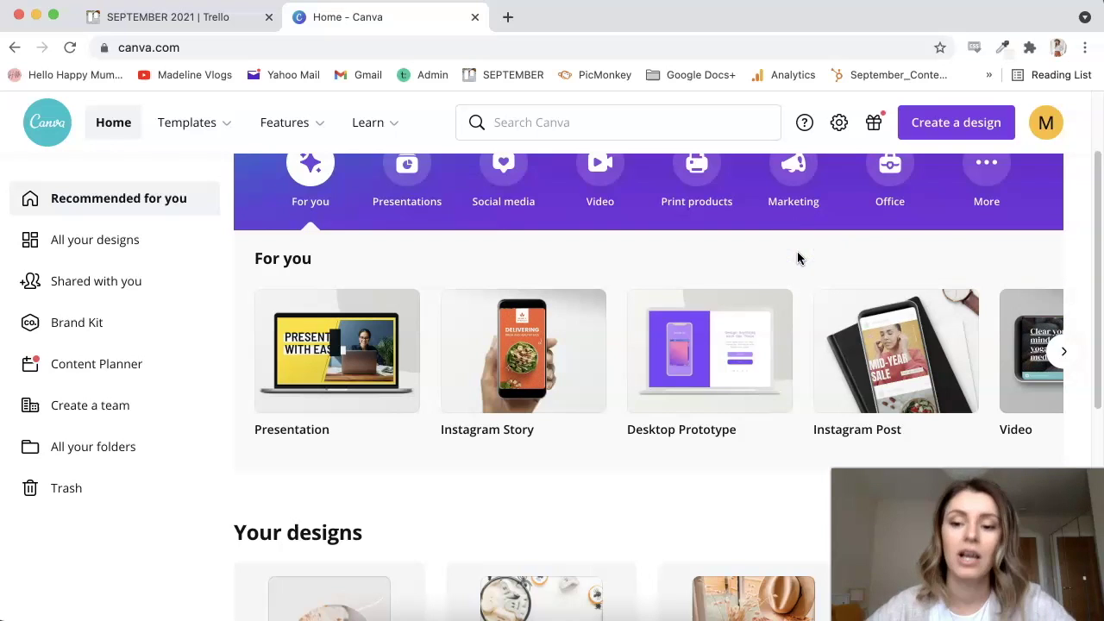
pyautogui.click(871, 359)
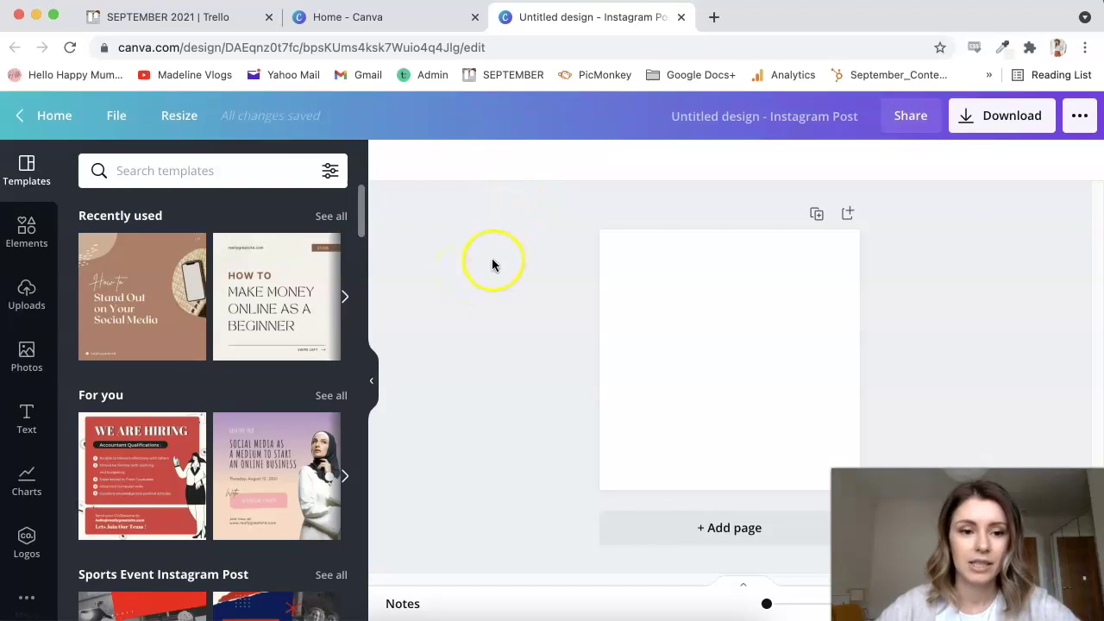
# Upload the five H&M clothing photos and add the plaid shirt to the post
pyautogui.click(31, 294)
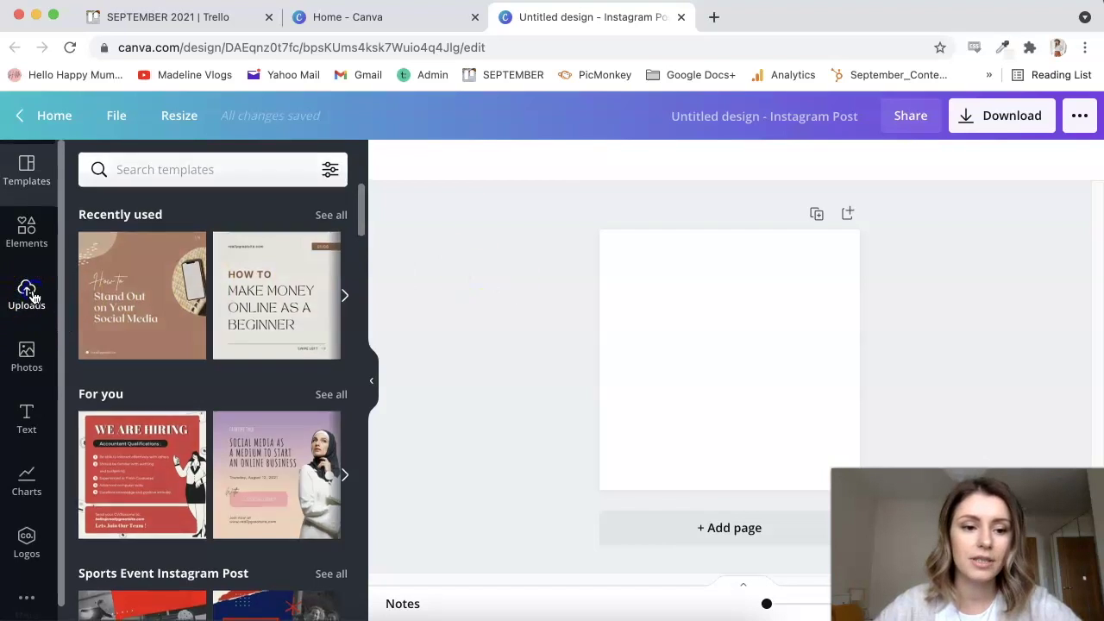
pyautogui.click(198, 215)
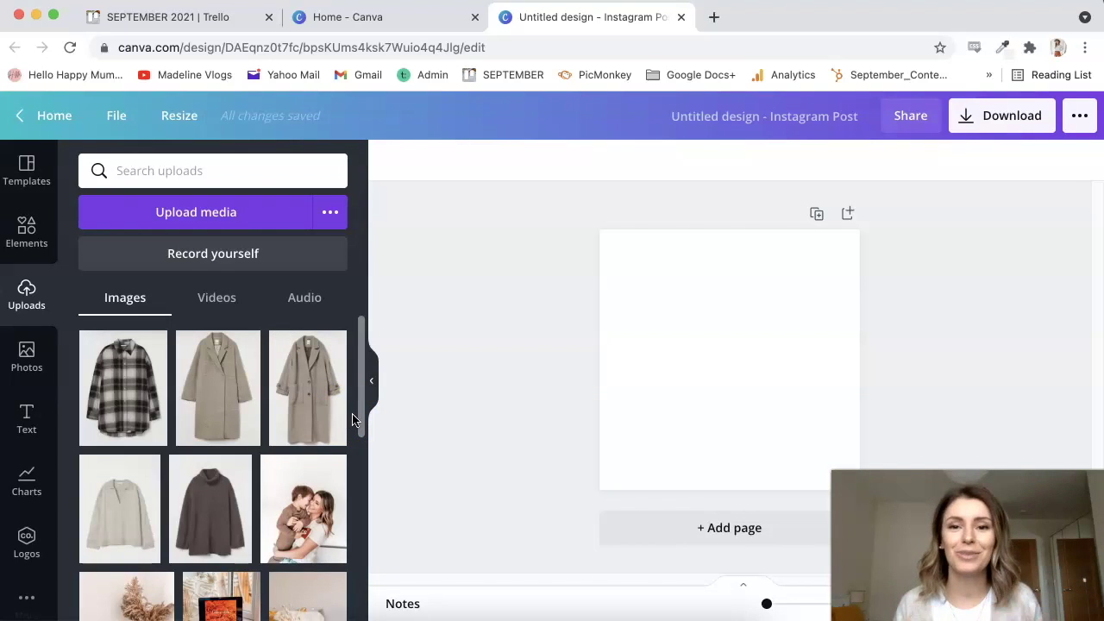
pyautogui.click(135, 424)
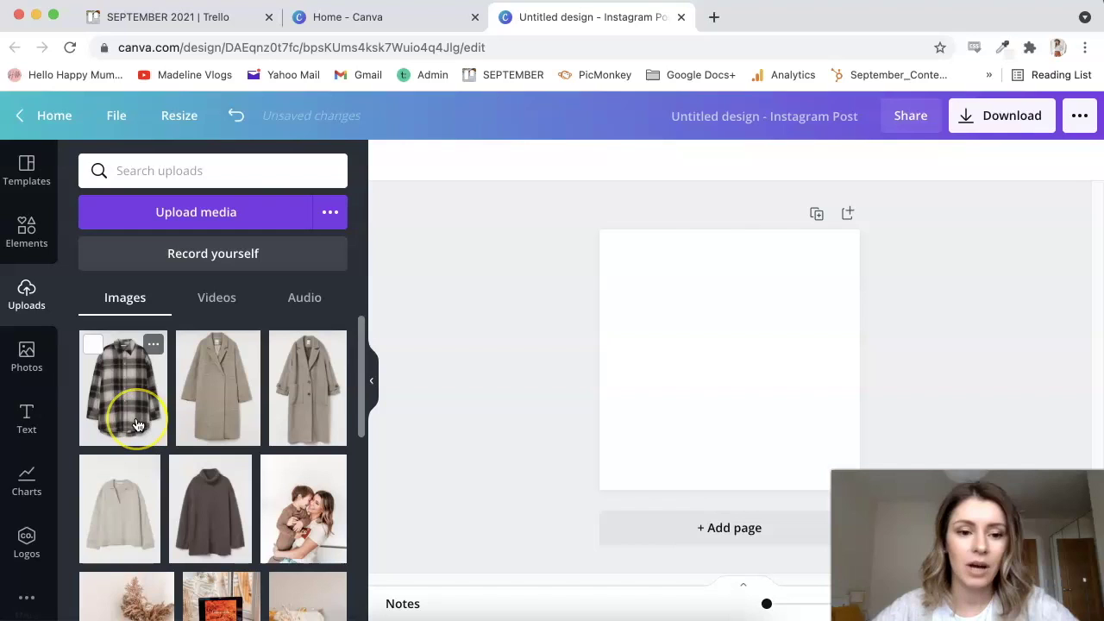
# Shrink the plaid shirt image and move it to the lower-left of the post
pyautogui.click(115, 390)
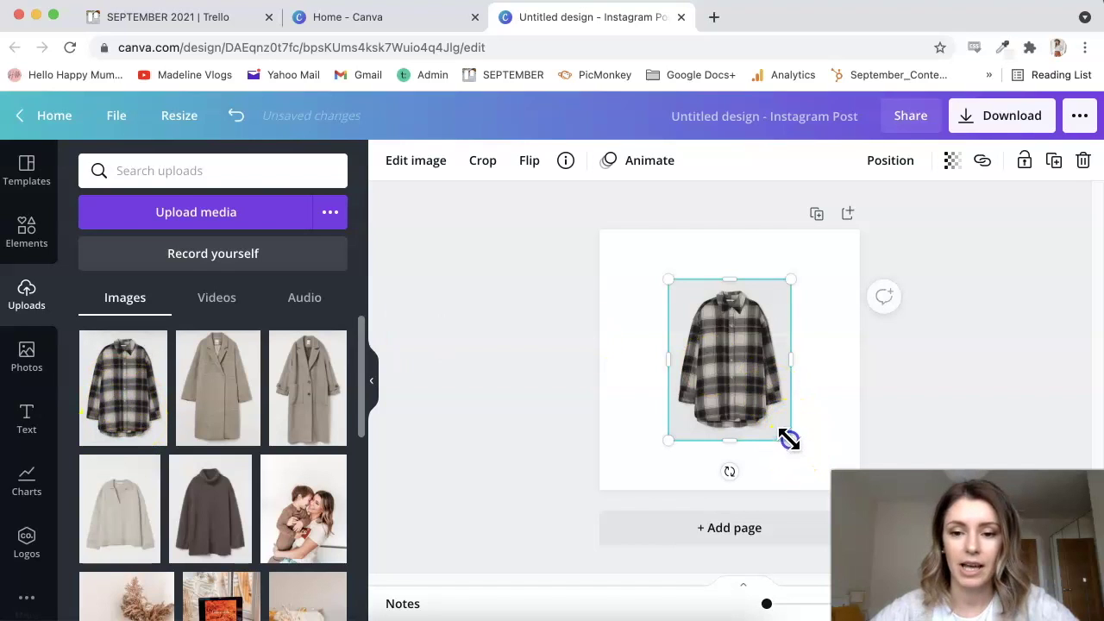
pyautogui.moveTo(788, 439); pyautogui.dragTo(746, 397)
pyautogui.moveTo(719, 353); pyautogui.dragTo(673, 422)
pyautogui.click(552, 387)
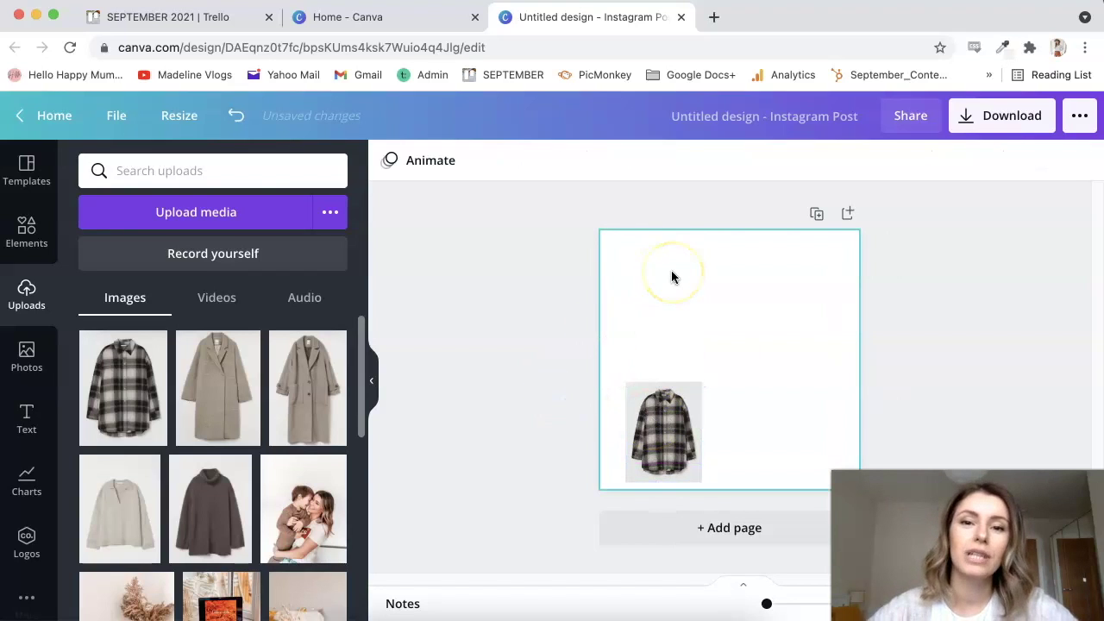
pyautogui.click(569, 347)
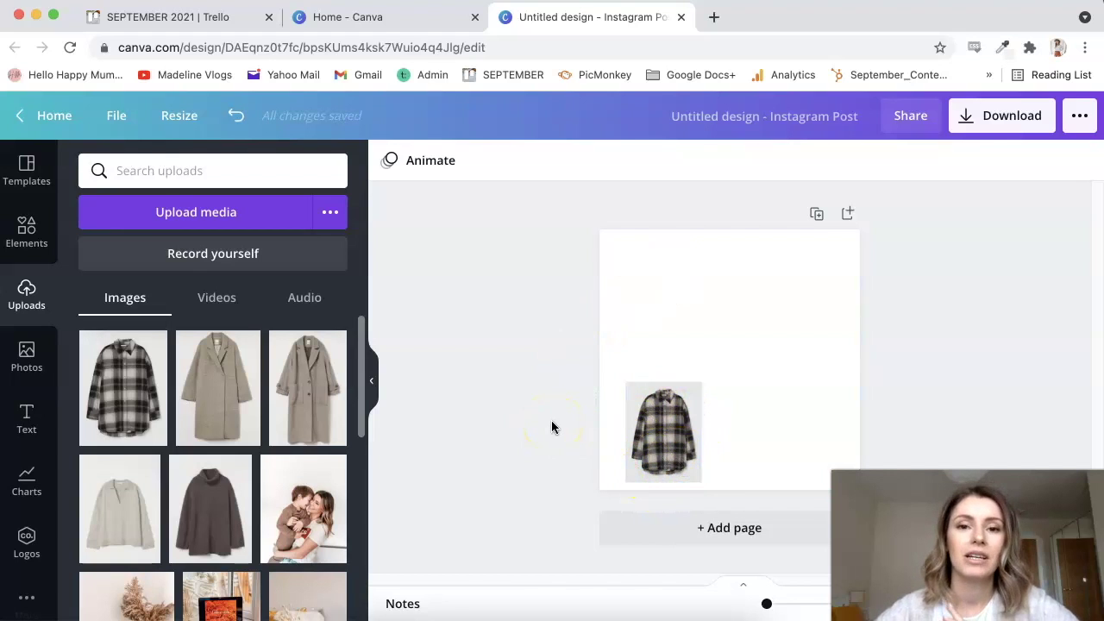
pyautogui.click(655, 430)
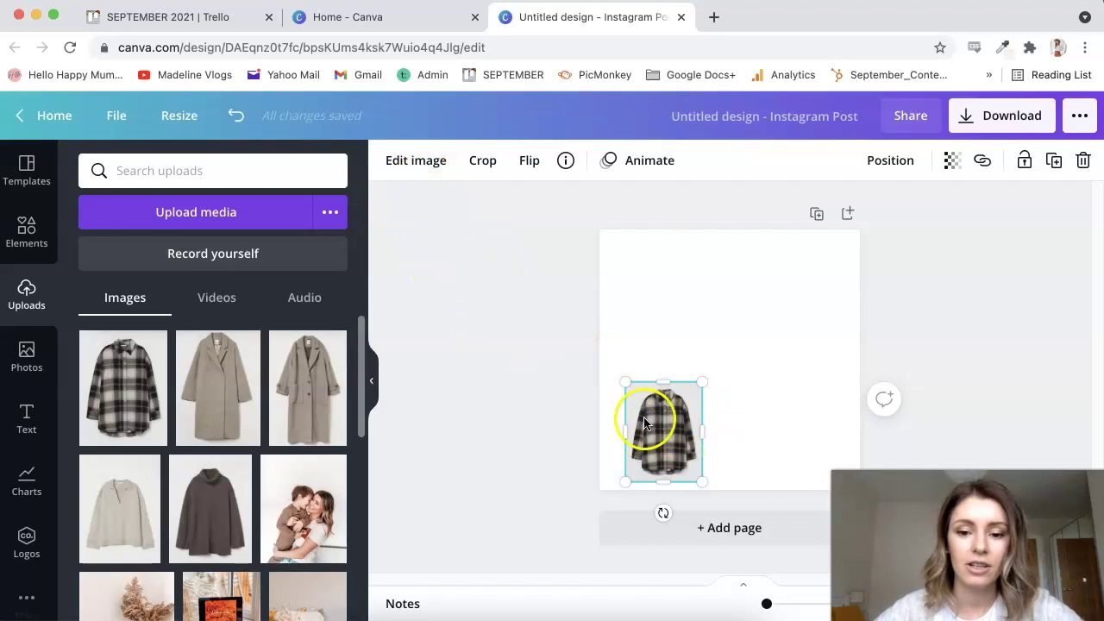
# Remove the plaid shirt's photo background with Background Remover and apply it
pyautogui.click(416, 162)
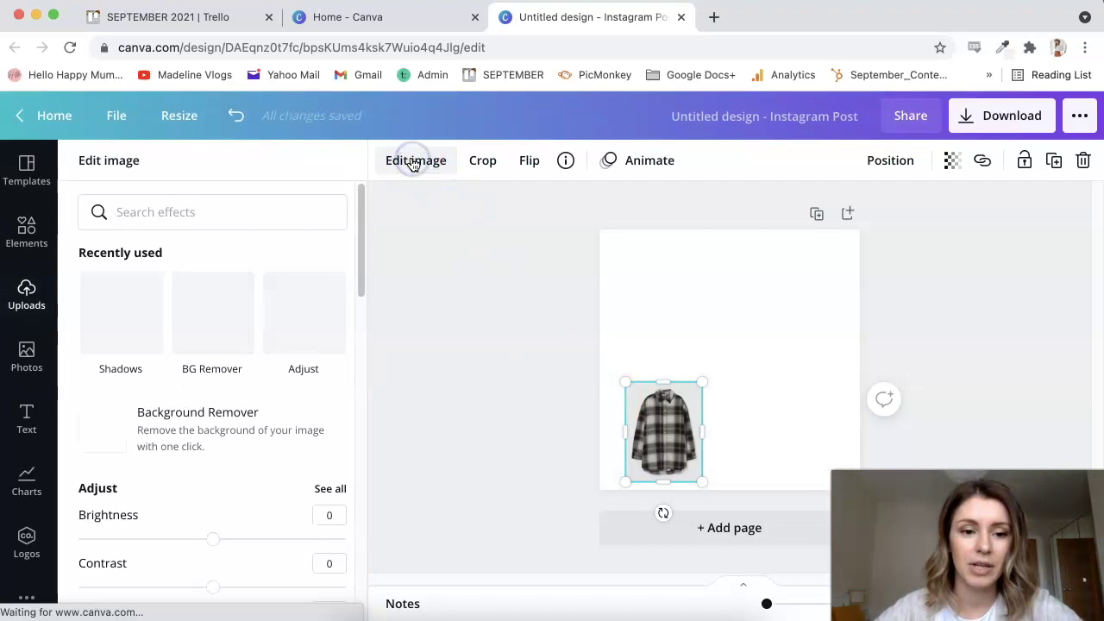
pyautogui.click(254, 451)
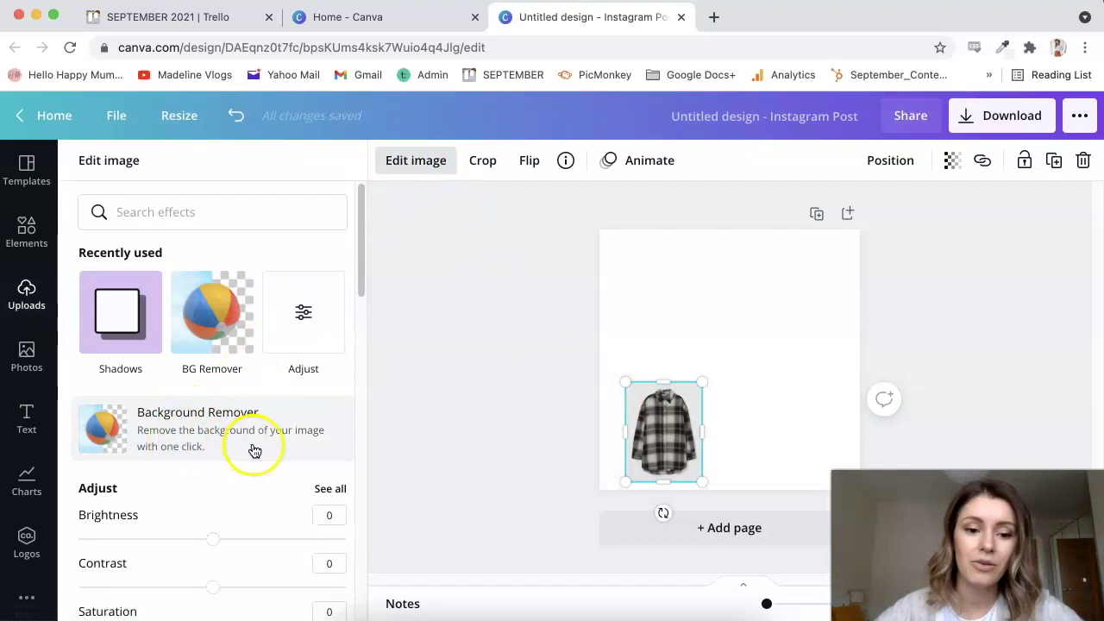
pyautogui.click(252, 446)
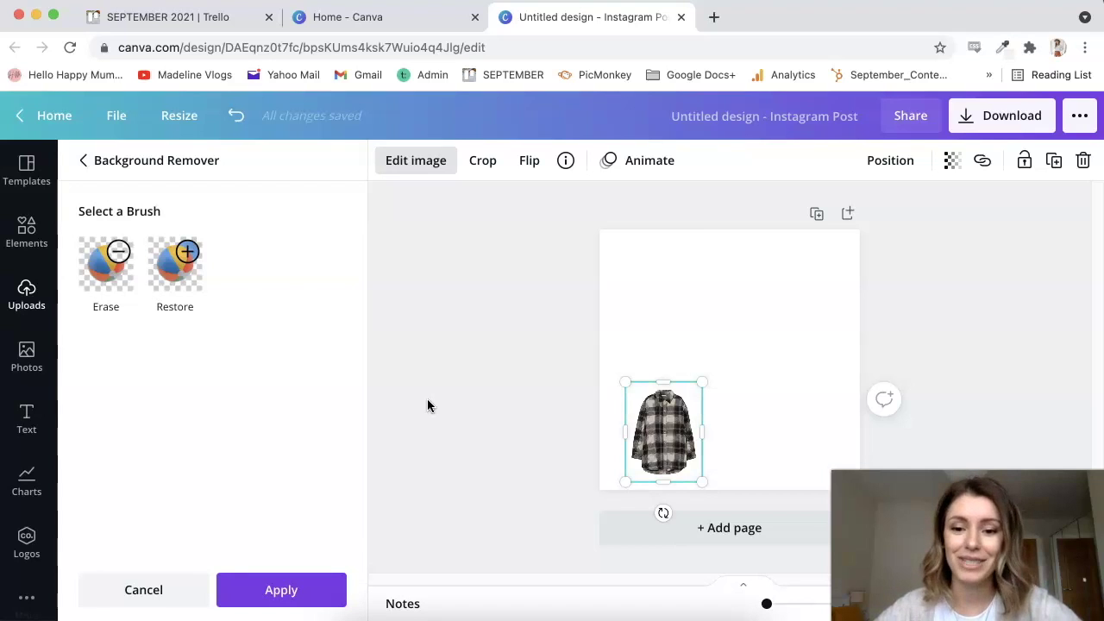
pyautogui.click(530, 409)
pyautogui.moveTo(716, 382); pyautogui.dragTo(715, 381)
pyautogui.click(660, 439)
pyautogui.moveTo(660, 439); pyautogui.dragTo(654, 440)
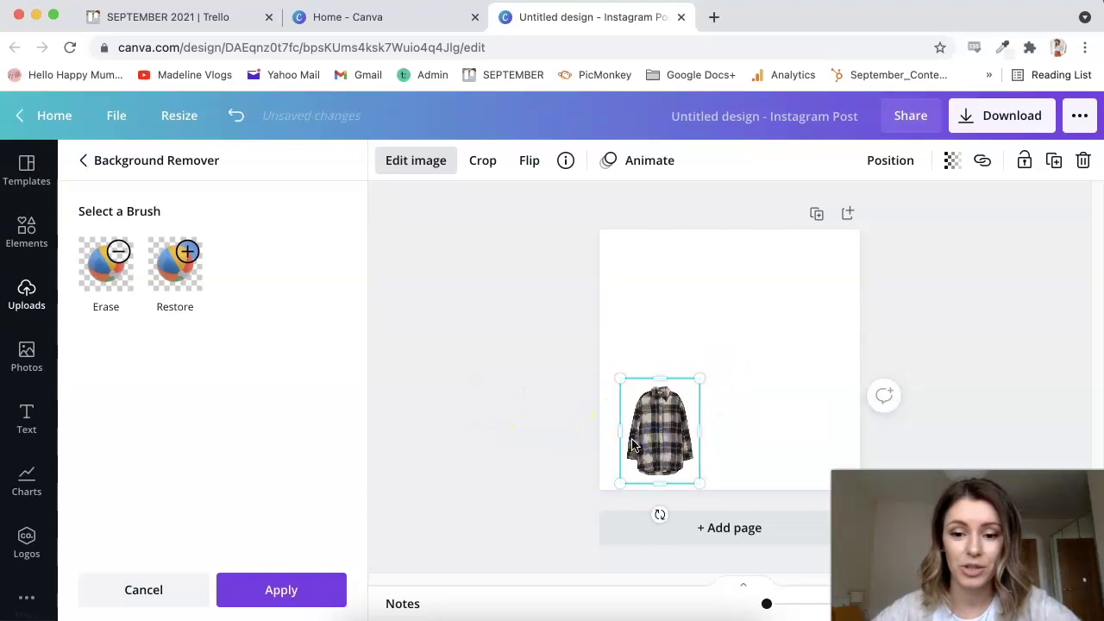
pyautogui.click(290, 592)
pyautogui.click(542, 360)
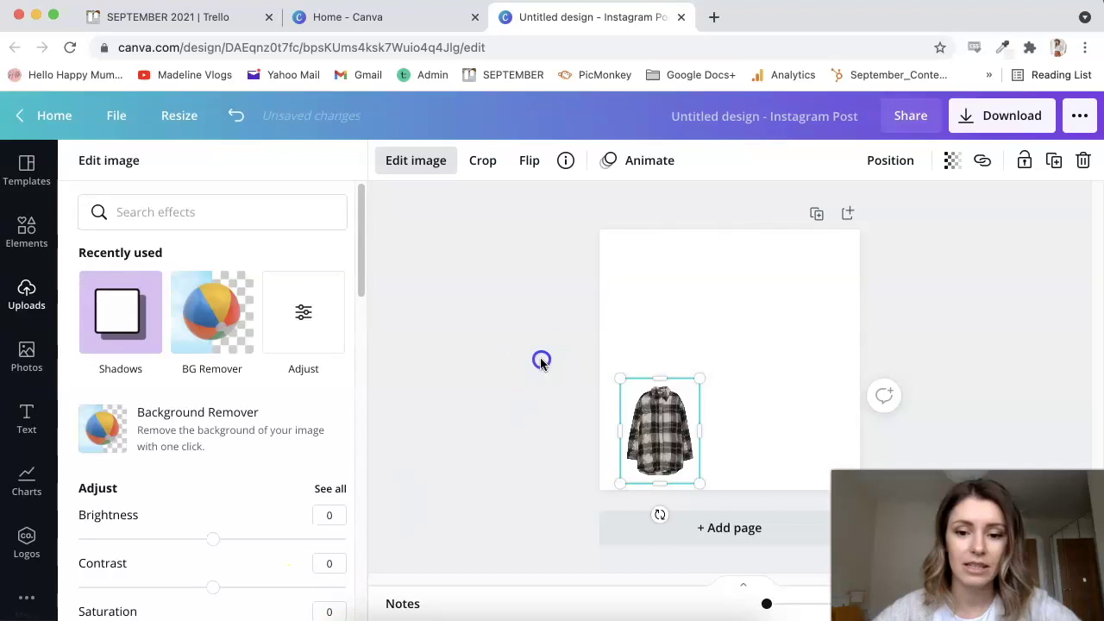
pyautogui.click(732, 231)
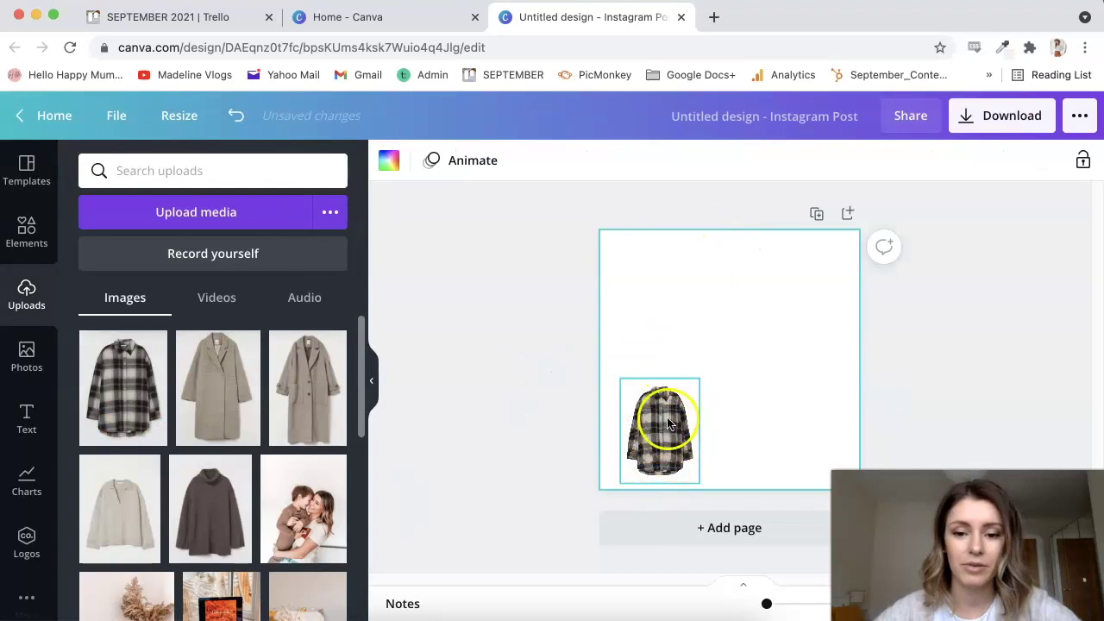
pyautogui.click(559, 418)
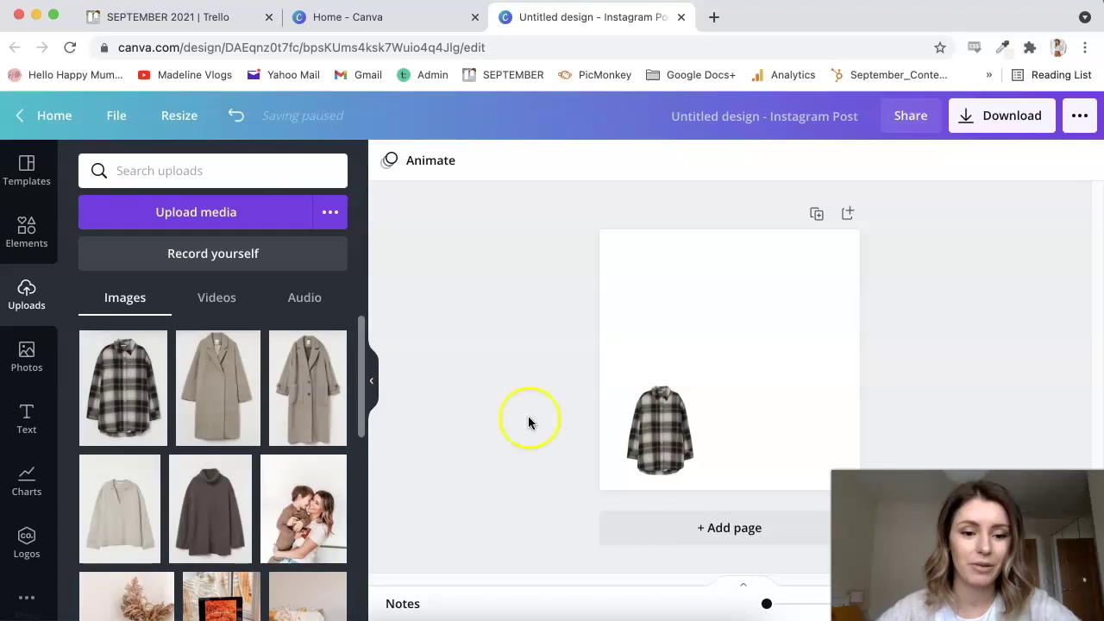
# Add the brown sweater, shrink it, and remove its photo background
pyautogui.click(208, 521)
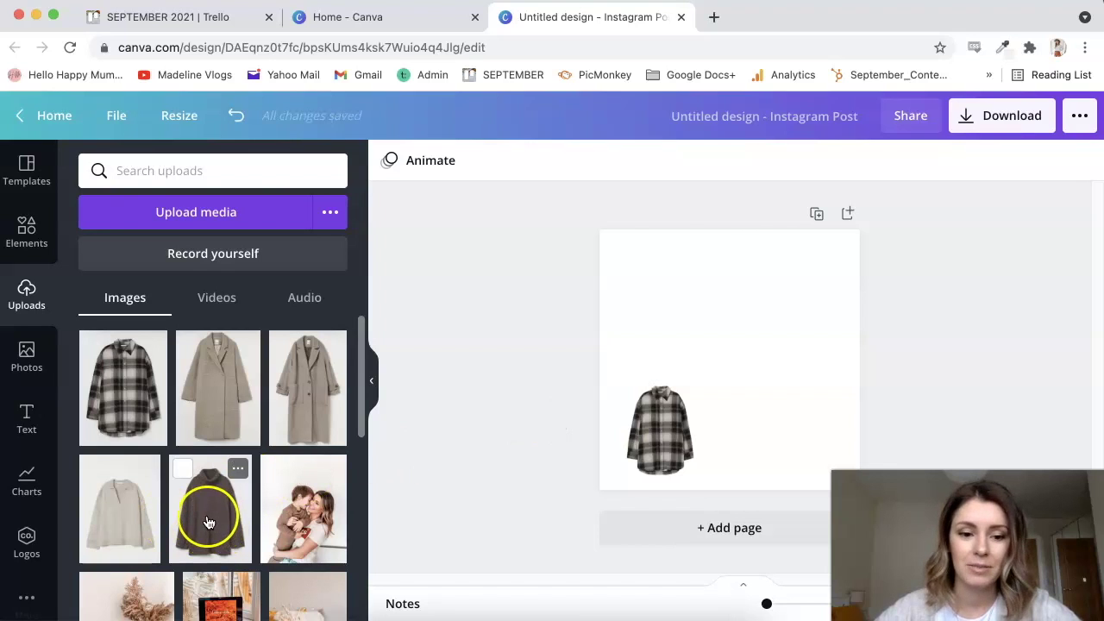
pyautogui.moveTo(784, 286); pyautogui.dragTo(746, 333)
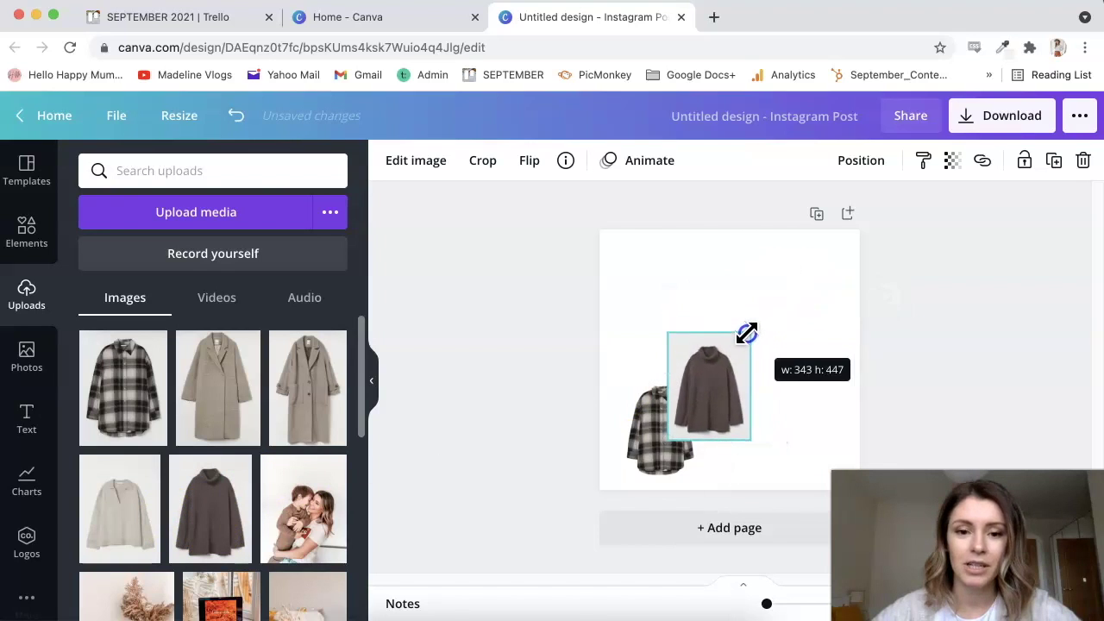
pyautogui.click(417, 160)
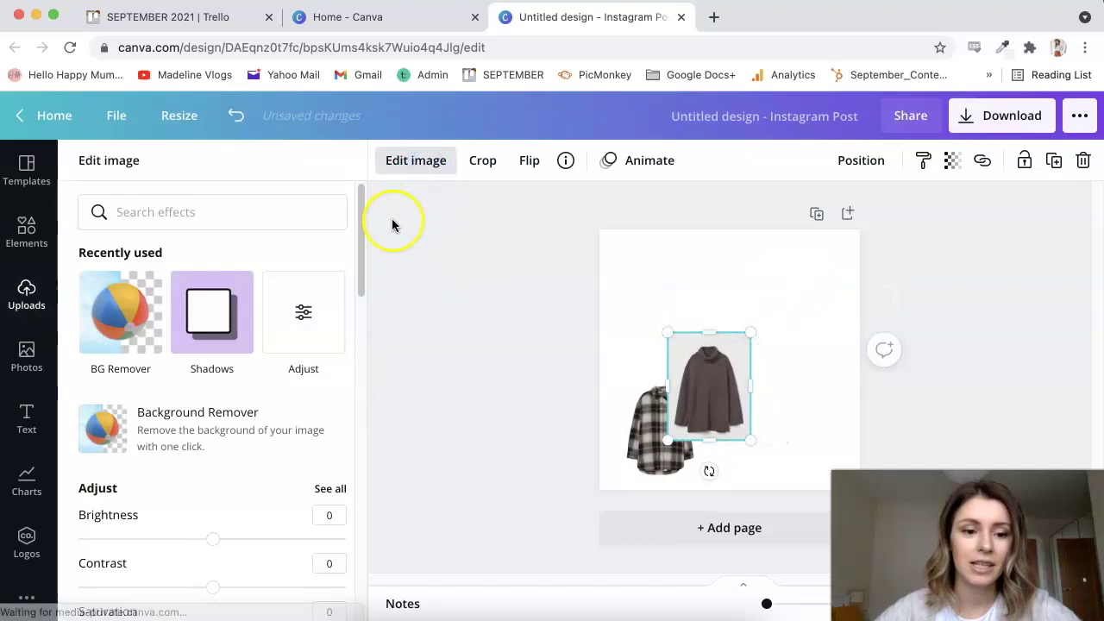
pyautogui.click(187, 419)
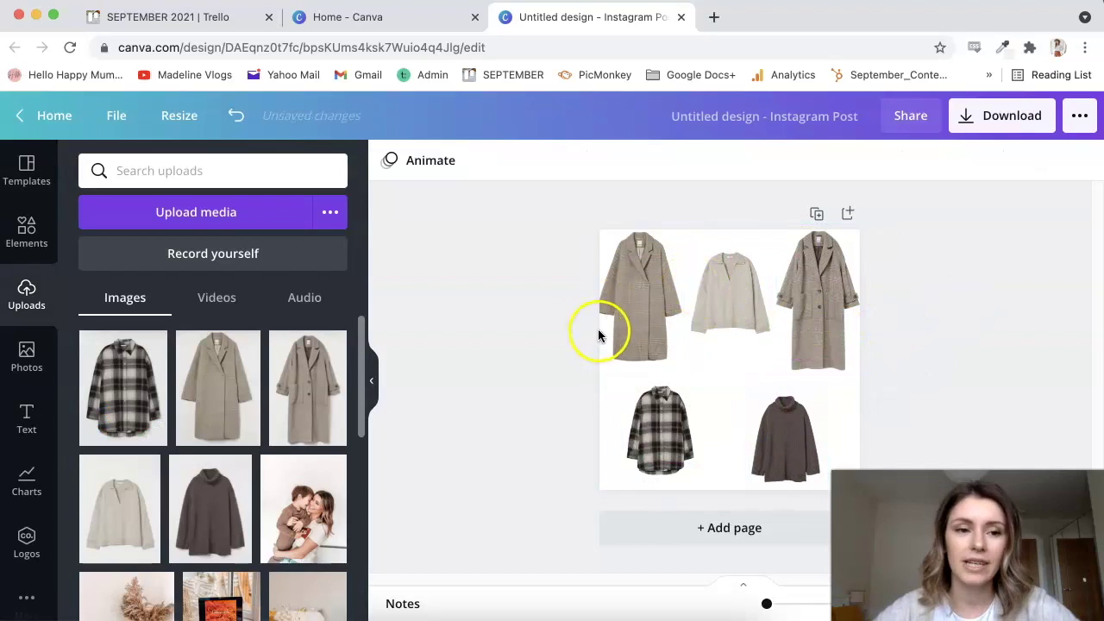
# Nudge the top-left coat into place and shrink the top-right coat
pyautogui.click(608, 332)
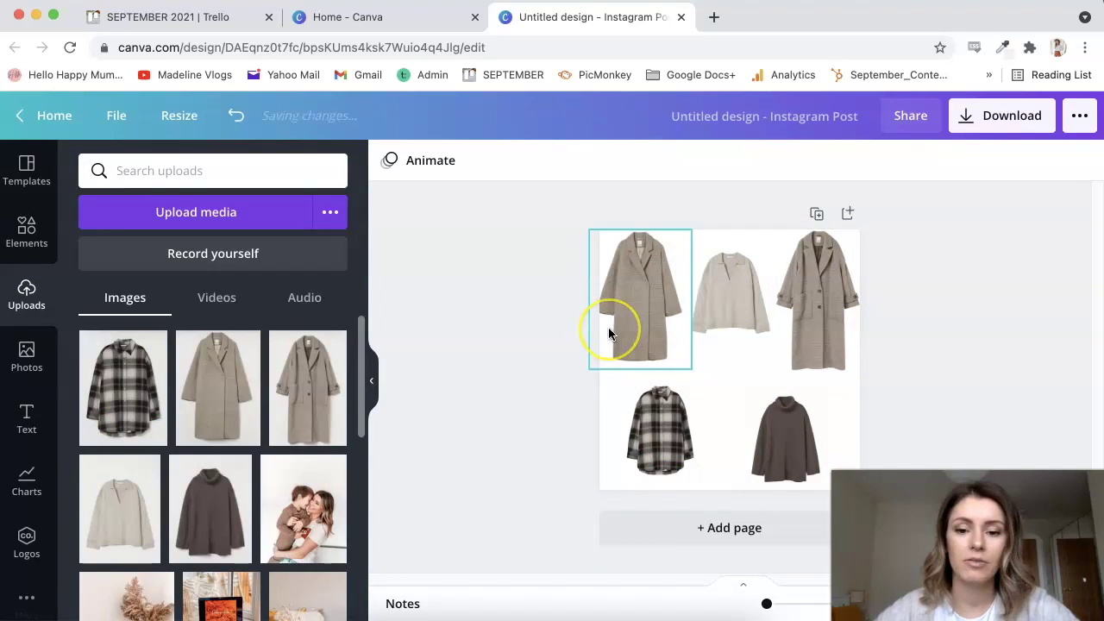
pyautogui.click(622, 323)
pyautogui.moveTo(621, 297); pyautogui.dragTo(629, 302)
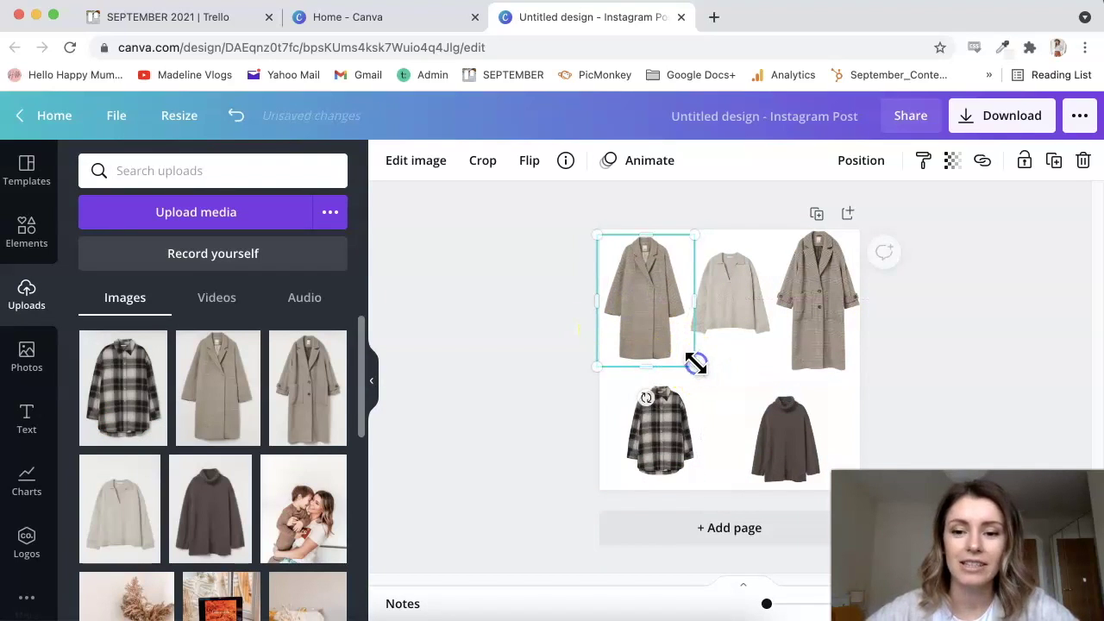
pyautogui.click(787, 326)
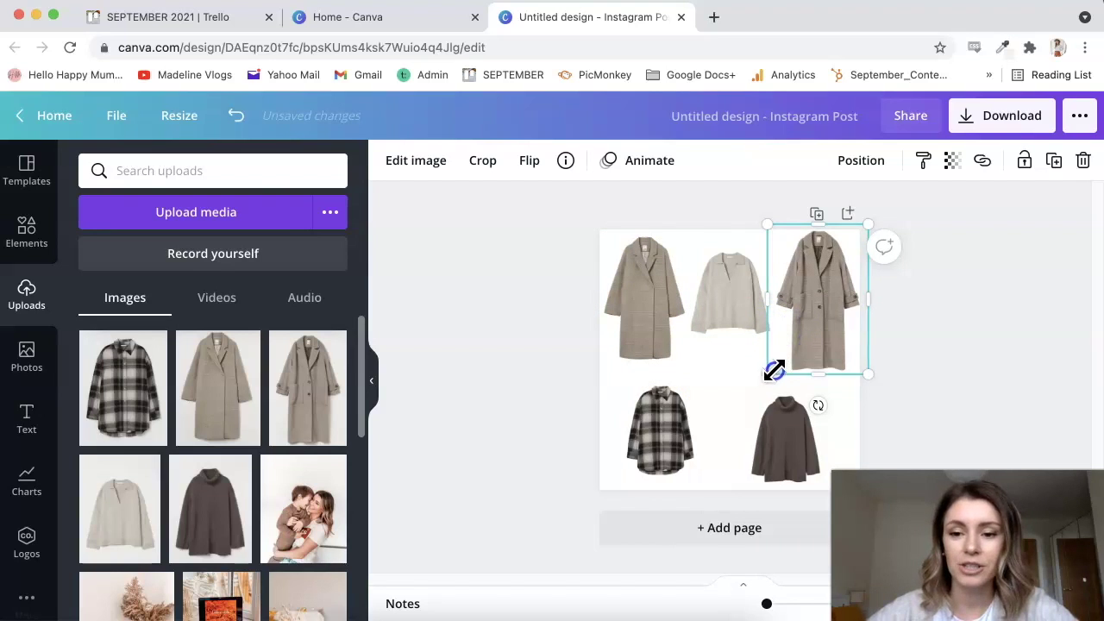
pyautogui.moveTo(773, 371); pyautogui.dragTo(771, 368)
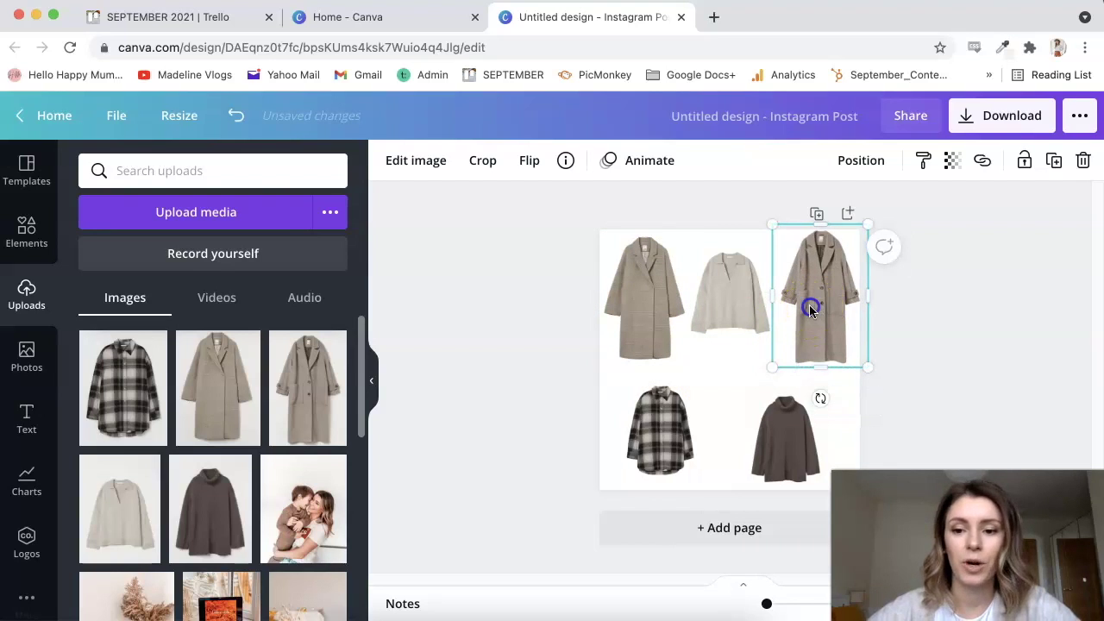
pyautogui.moveTo(810, 310); pyautogui.dragTo(805, 310)
# Reposition the plaid shirt and enlarge the brown sweater onto the alignment guide
pyautogui.click(717, 301)
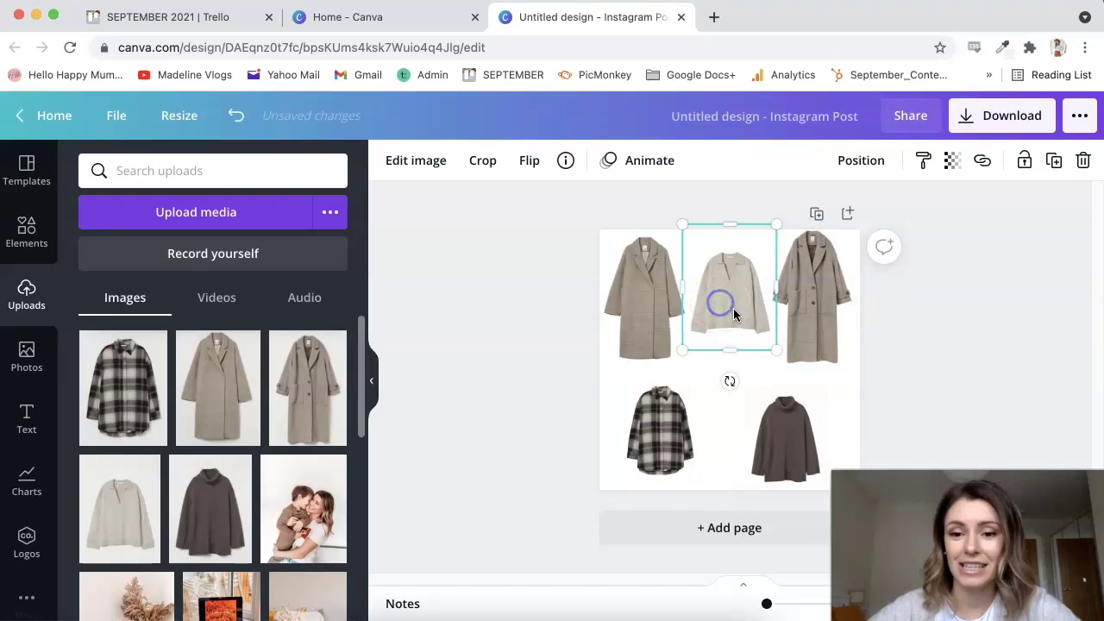
pyautogui.click(678, 412)
pyautogui.moveTo(680, 412); pyautogui.dragTo(684, 416)
pyautogui.click(778, 451)
pyautogui.moveTo(820, 387); pyautogui.dragTo(830, 382)
pyautogui.moveTo(798, 433); pyautogui.dragTo(784, 435)
pyautogui.click(691, 438)
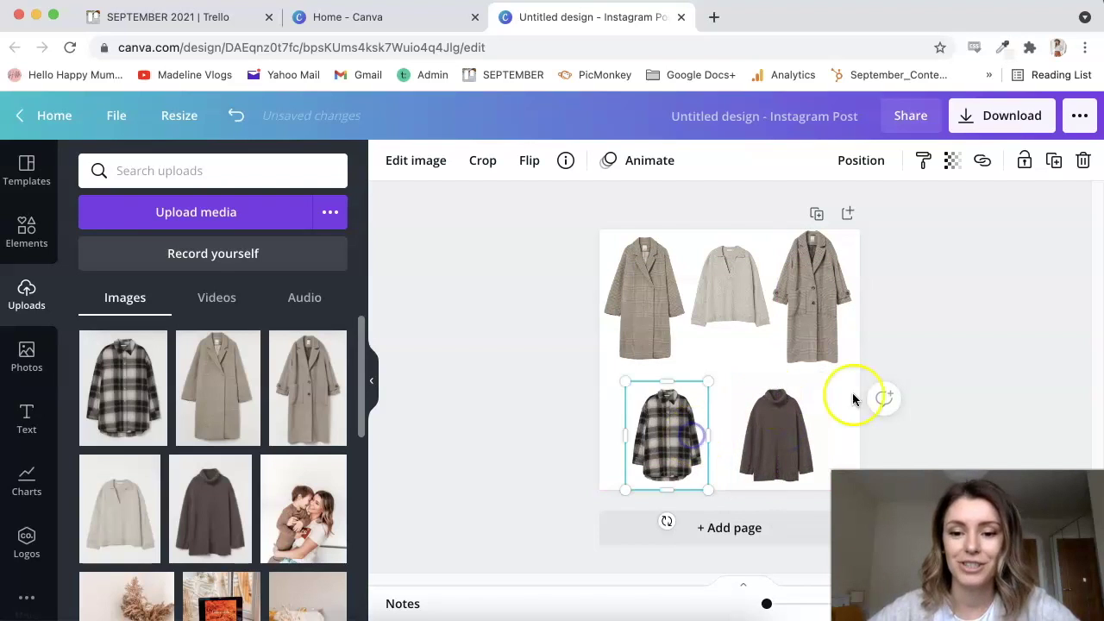
pyautogui.click(927, 354)
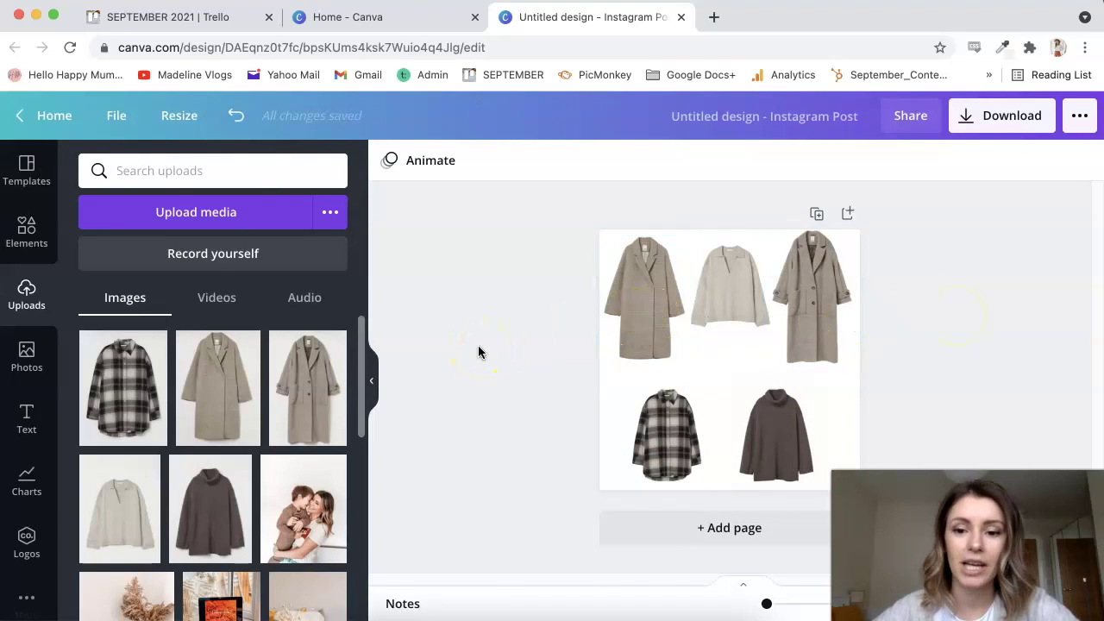
pyautogui.click(520, 380)
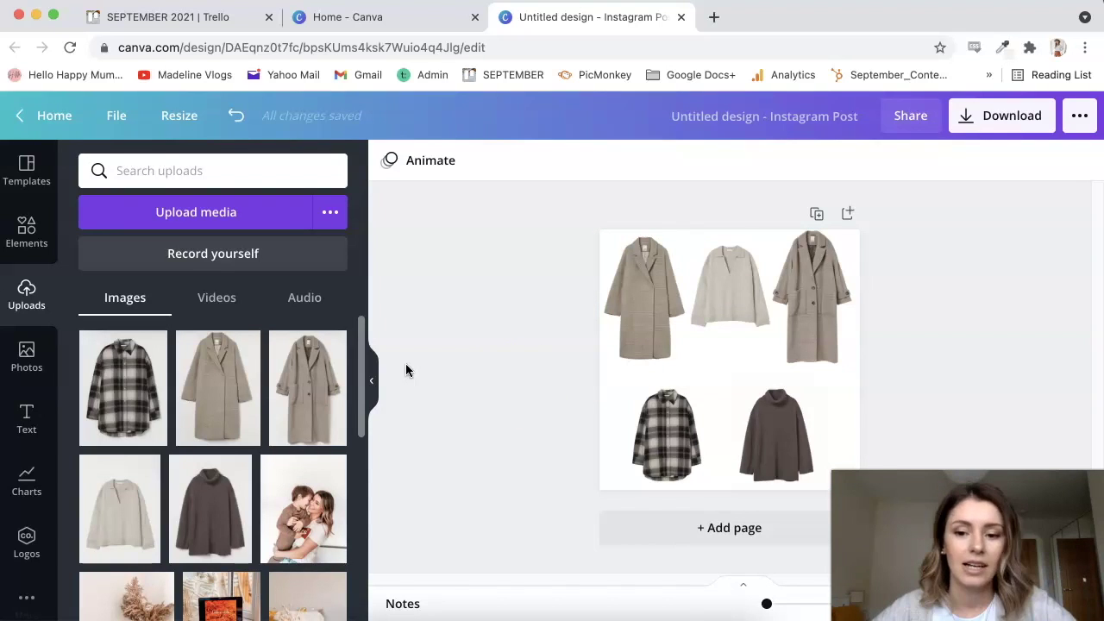
# Add an enlarged 'STYLE GUIDE' heading between the clothing rows
pyautogui.click(28, 405)
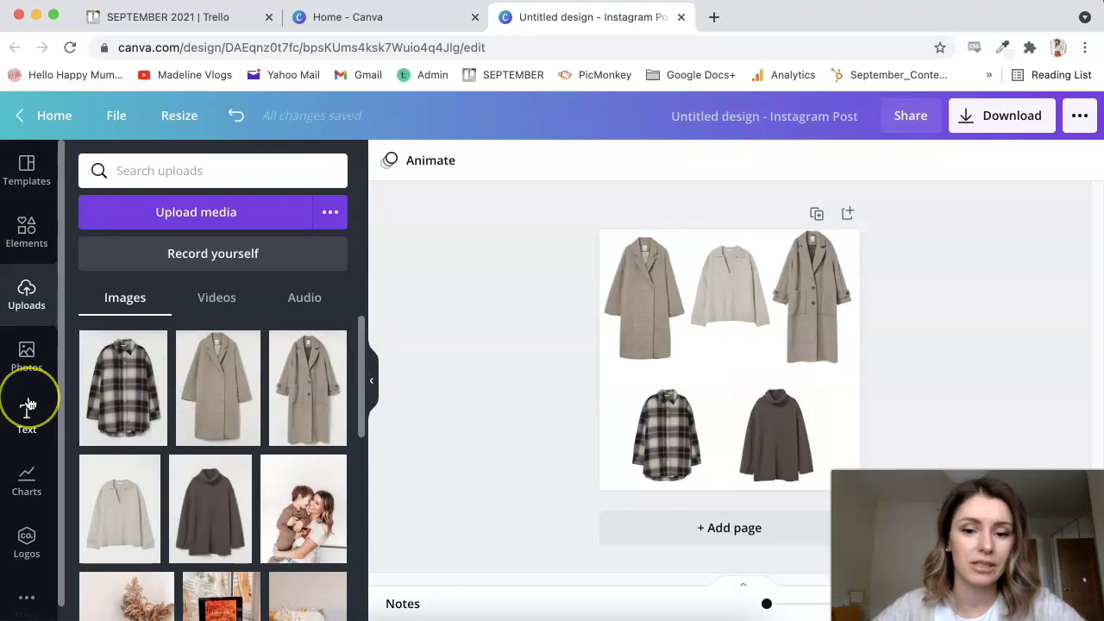
pyautogui.click(67, 382)
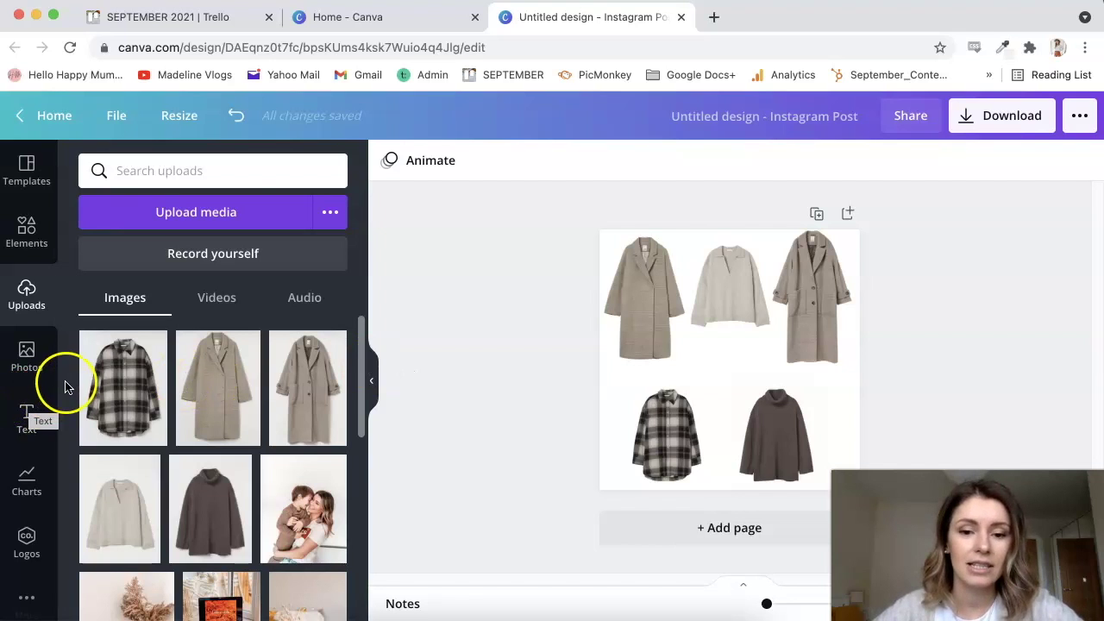
pyautogui.click(27, 420)
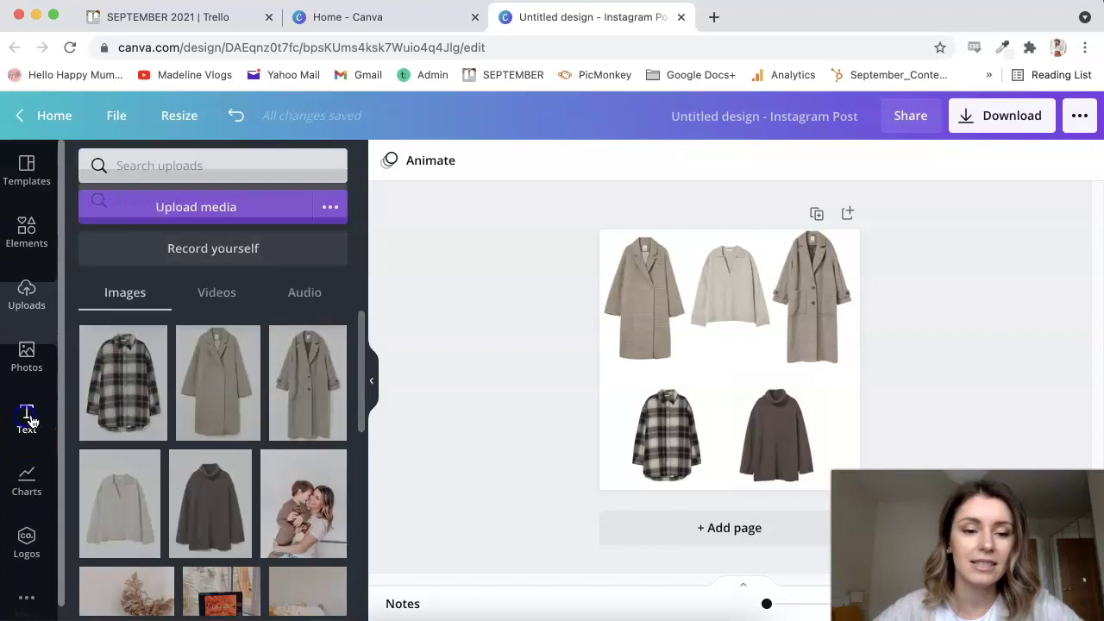
pyautogui.click(517, 230)
pyautogui.press('t')
pyautogui.press('BackSpace')
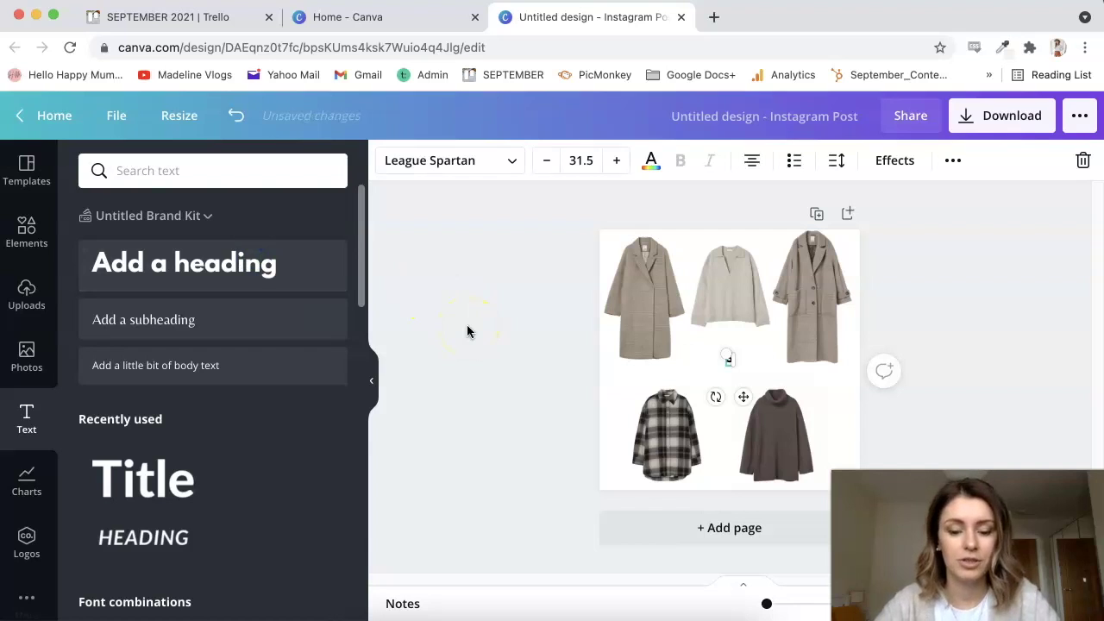
pyautogui.write('STYLE GUIDE')
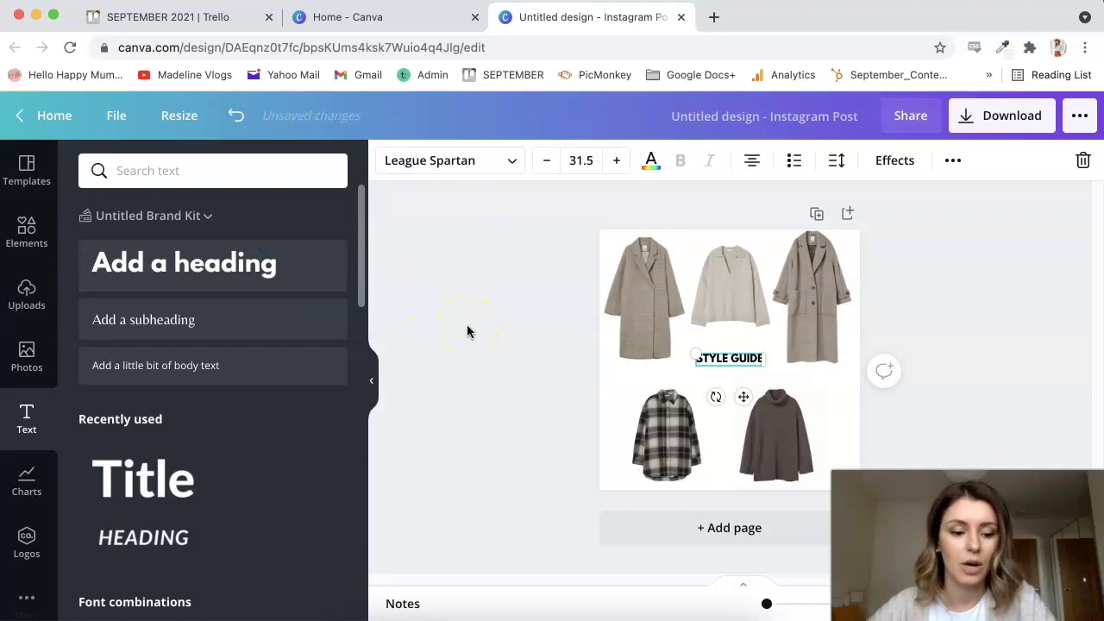
pyautogui.click(1001, 271)
pyautogui.click(752, 366)
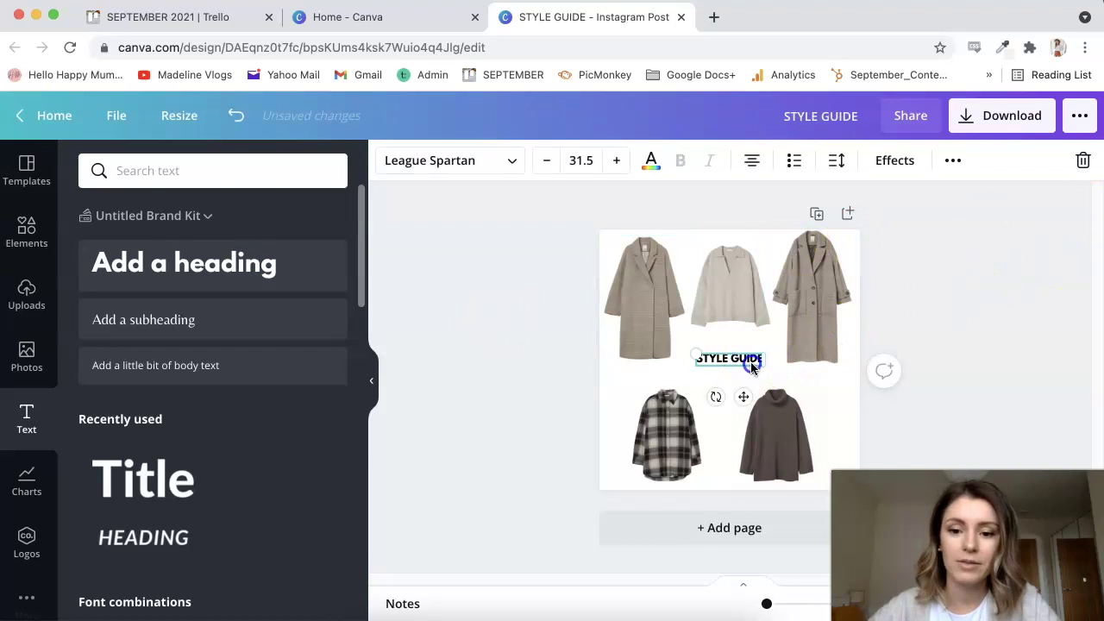
pyautogui.moveTo(695, 365)
pyautogui.mouseDown()
pyautogui.moveTo(660, 357)
pyautogui.moveTo(705, 373)
pyautogui.moveTo(690, 346)
pyautogui.mouseUp()
# Add an 'Autumn' heading centred above STYLE GUIDE
pyautogui.click(184, 263)
pyautogui.write('Autumn')
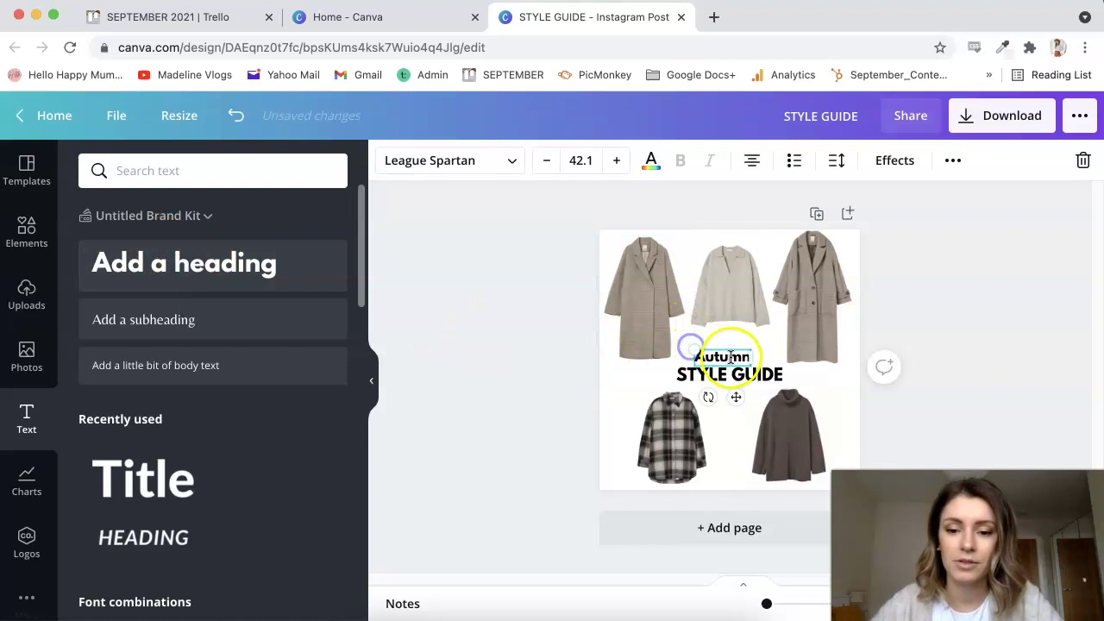
pyautogui.click(731, 341)
pyautogui.click(722, 362)
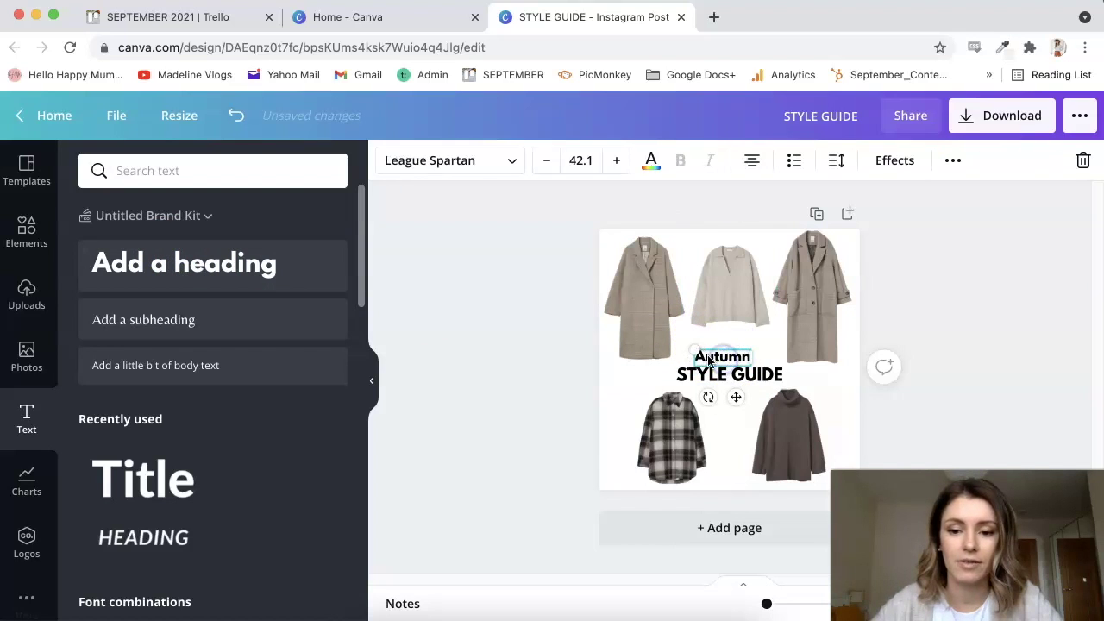
pyautogui.moveTo(713, 358); pyautogui.dragTo(720, 352)
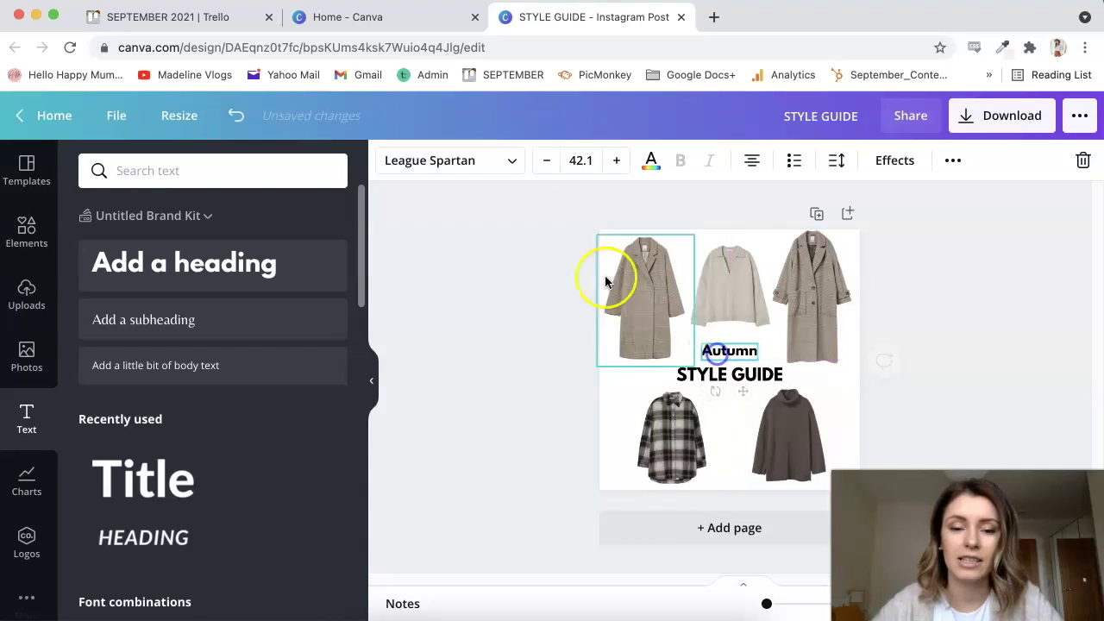
# Set 'Autumn' in the Moontime script font and make it much larger
pyautogui.click(497, 168)
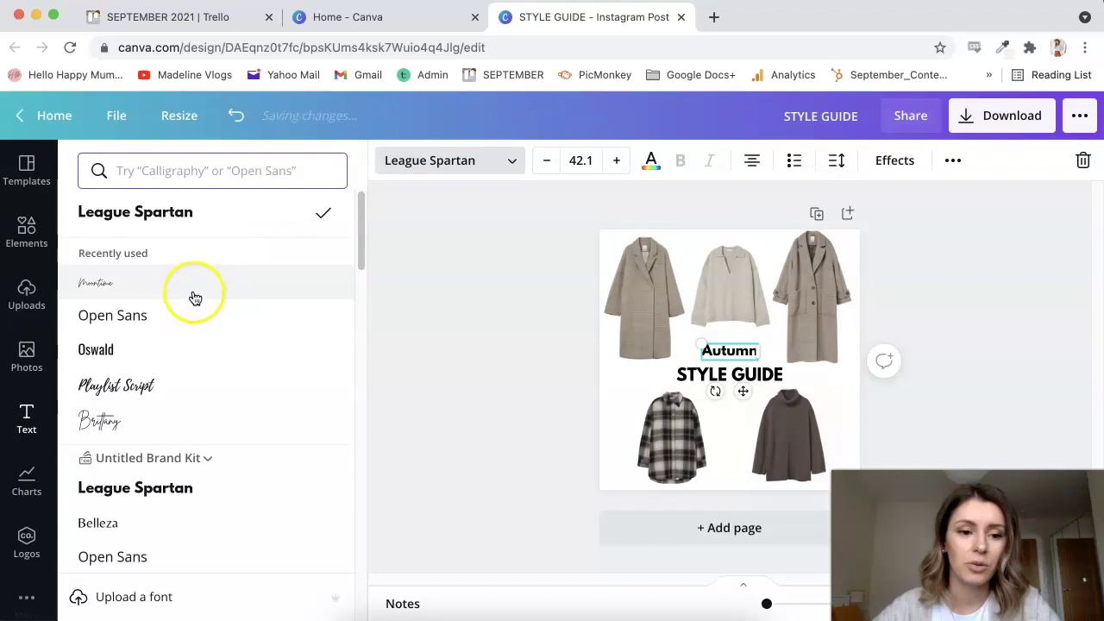
pyautogui.click(194, 295)
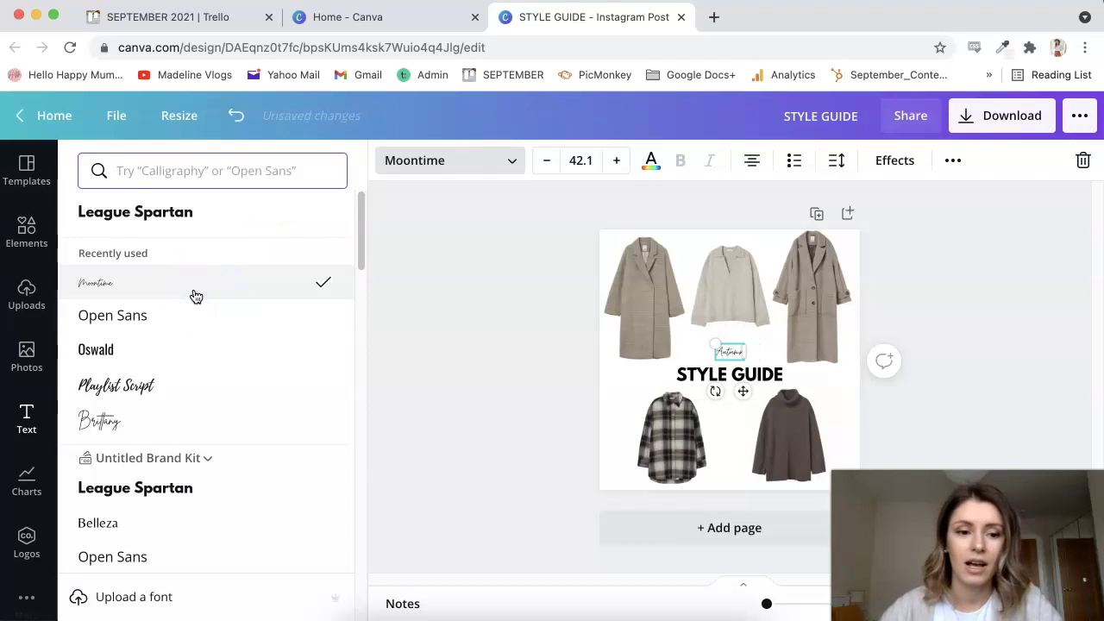
pyautogui.moveTo(716, 342)
pyautogui.mouseDown()
pyautogui.moveTo(671, 321)
pyautogui.moveTo(729, 348)
pyautogui.mouseUp()
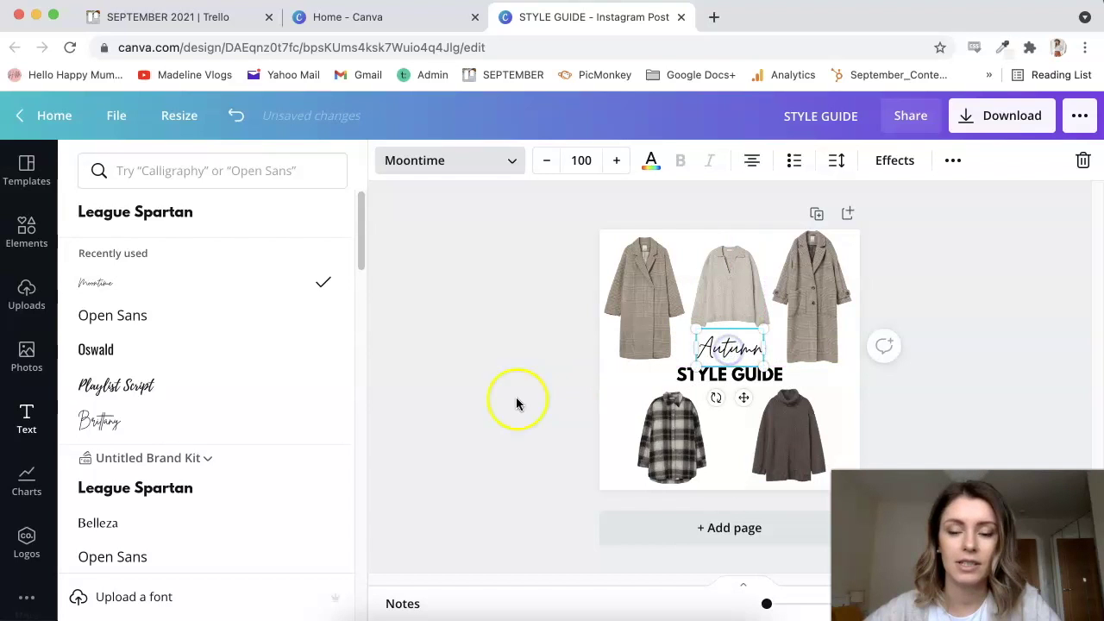
pyautogui.click(512, 394)
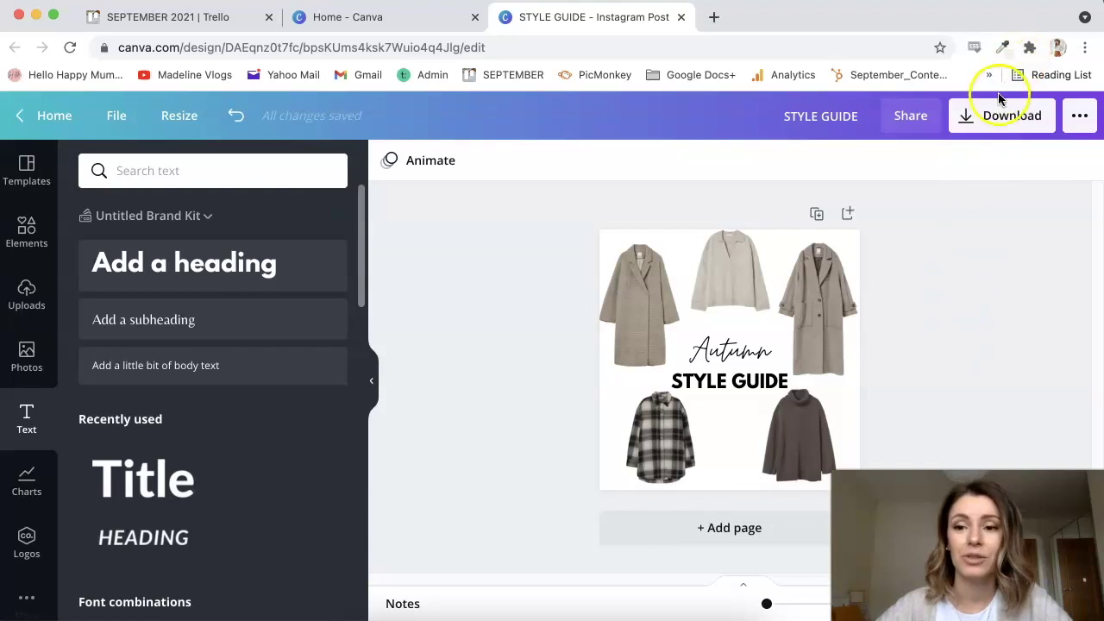
# Switch the download file type from PNG to JPG and close the download options
pyautogui.click(1005, 126)
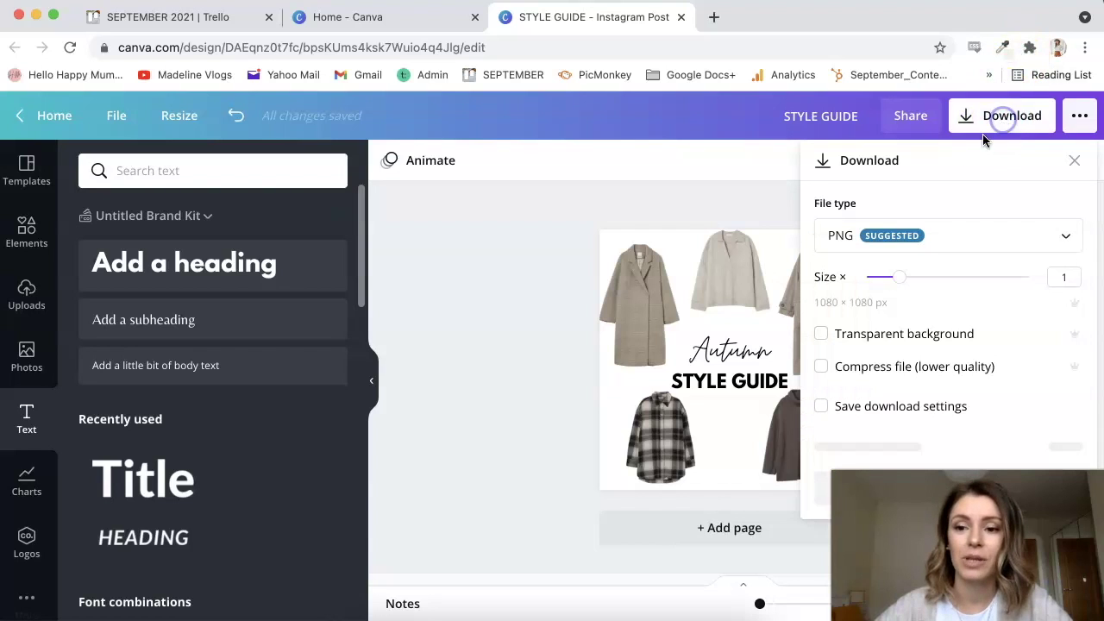
pyautogui.click(940, 234)
pyautogui.click(871, 290)
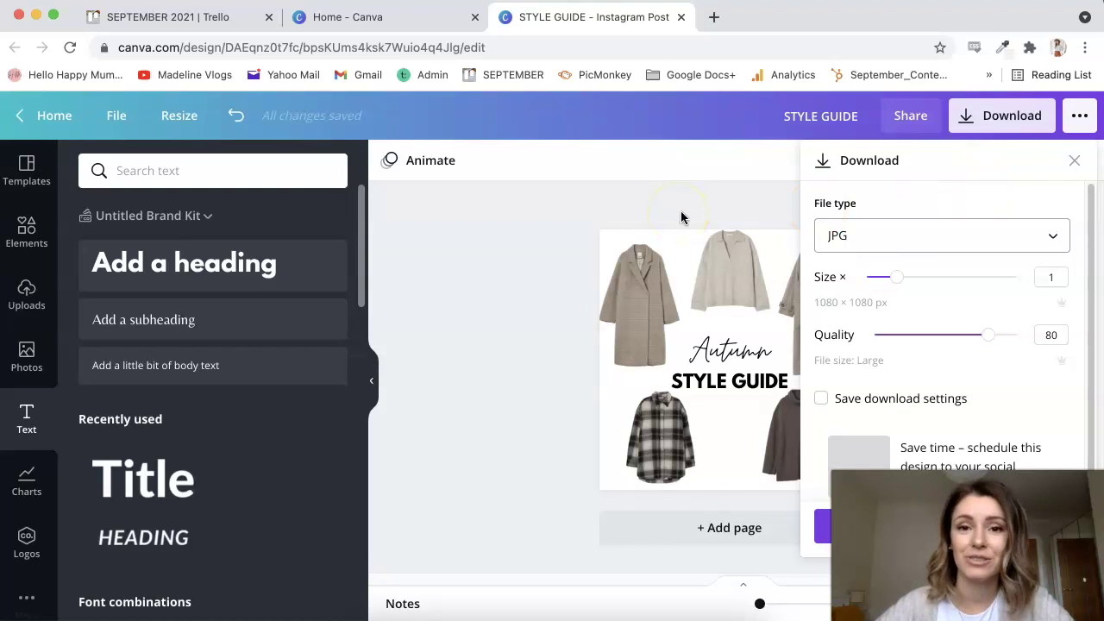
pyautogui.click(729, 189)
pyautogui.click(970, 240)
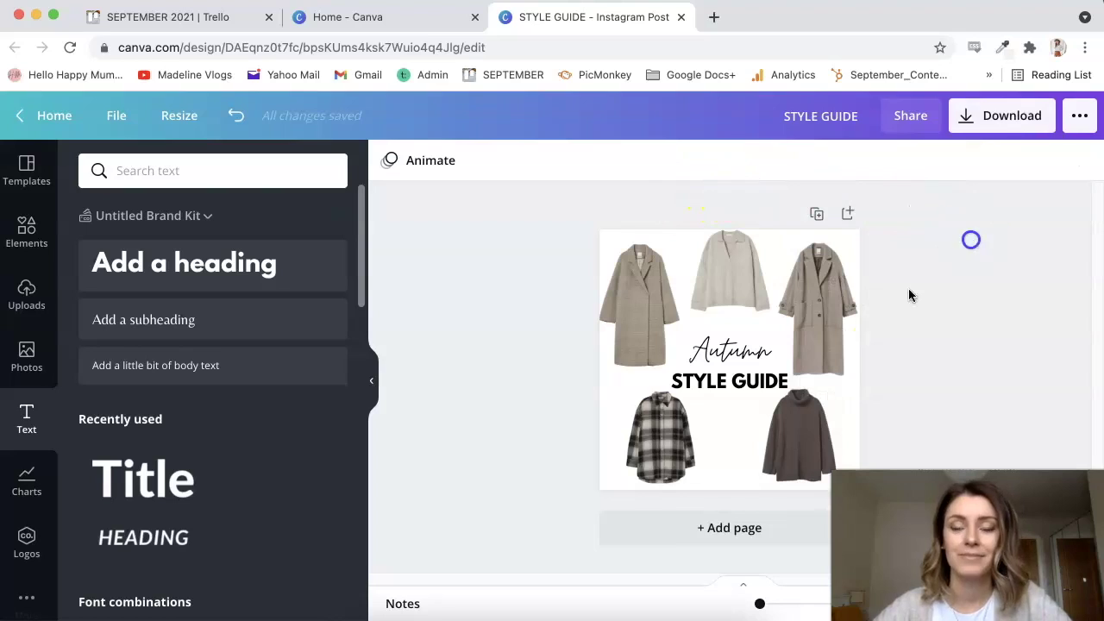